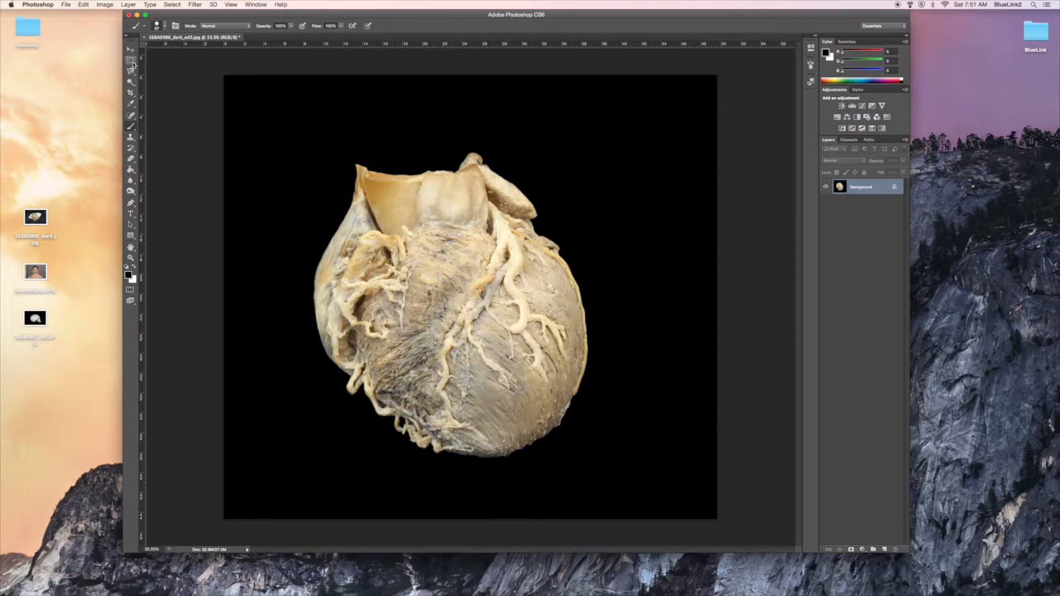
Copy a rectangular area around the small branching artery on the heart's left side to a new layer.
click(131, 61)
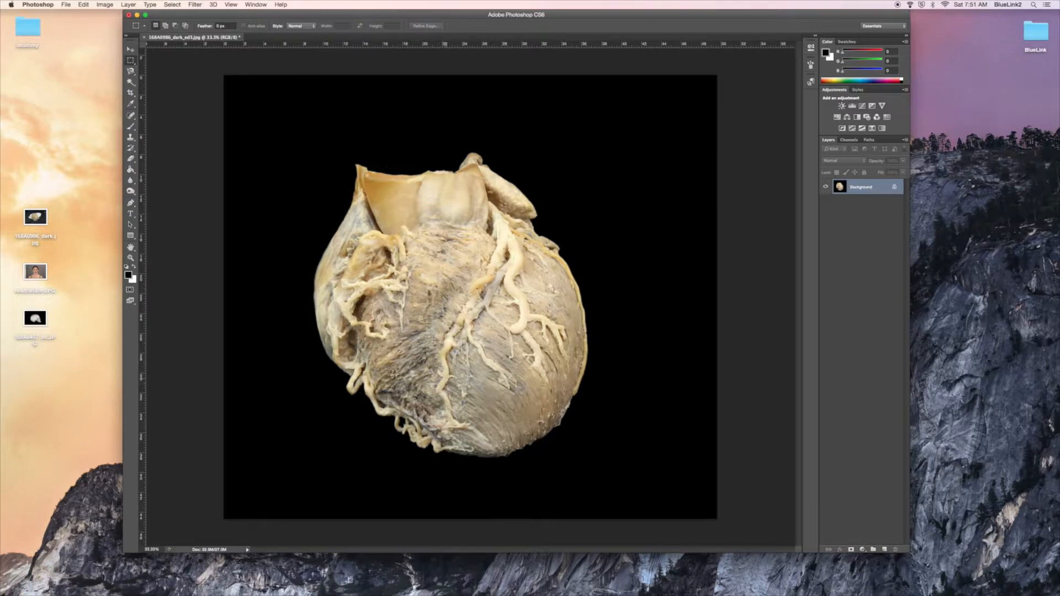
drag(342, 292, 393, 347)
key(super+j)
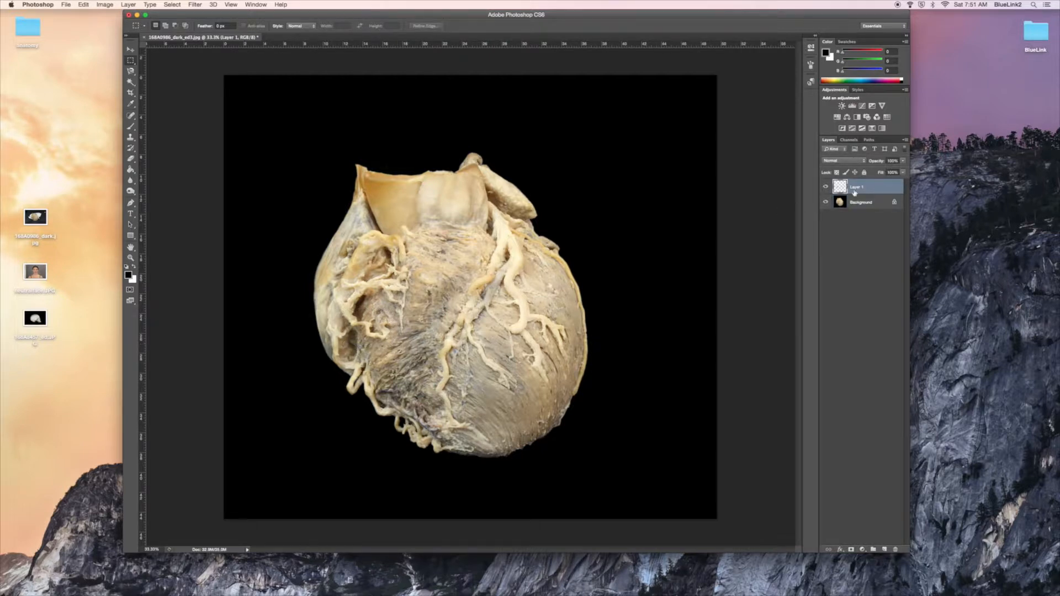
Rename the new layer as artery.
double_click(855, 188)
text(aor)
text(ery)
key(Return)
Move the copied artery patch to the lower middle of the heart and hide the Background layer.
click(131, 51)
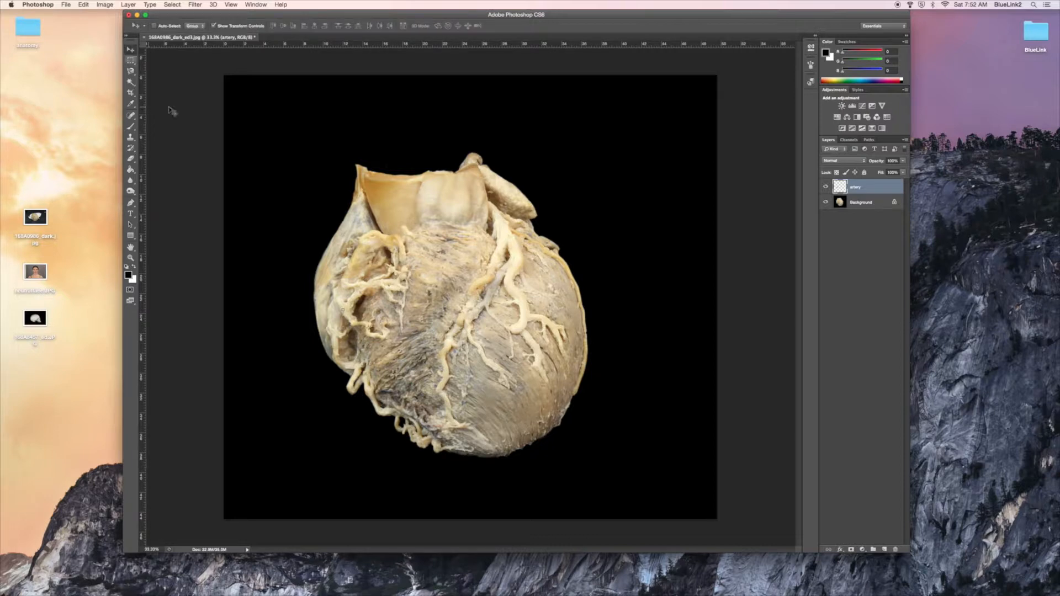
drag(351, 320, 470, 362)
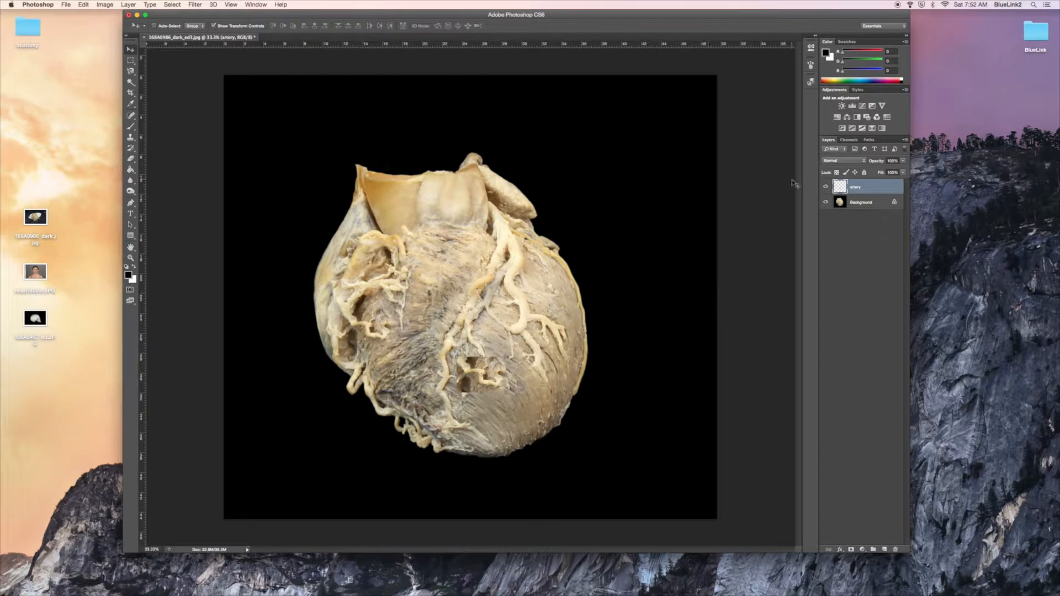
click(826, 203)
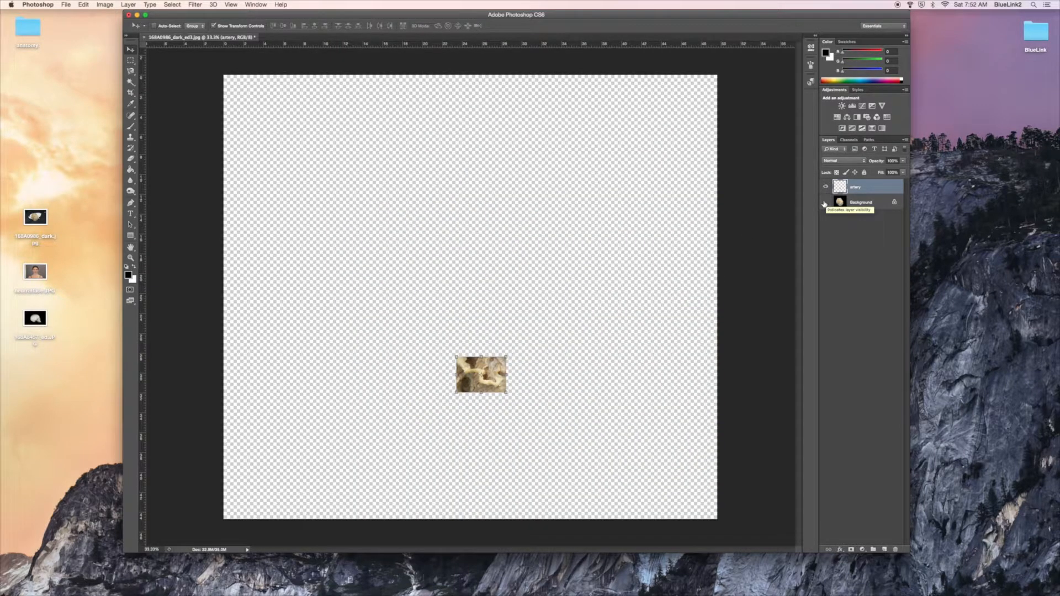
Set up the Eraser with a small soft brush at 11% hardness for trimming the artery patch.
click(131, 159)
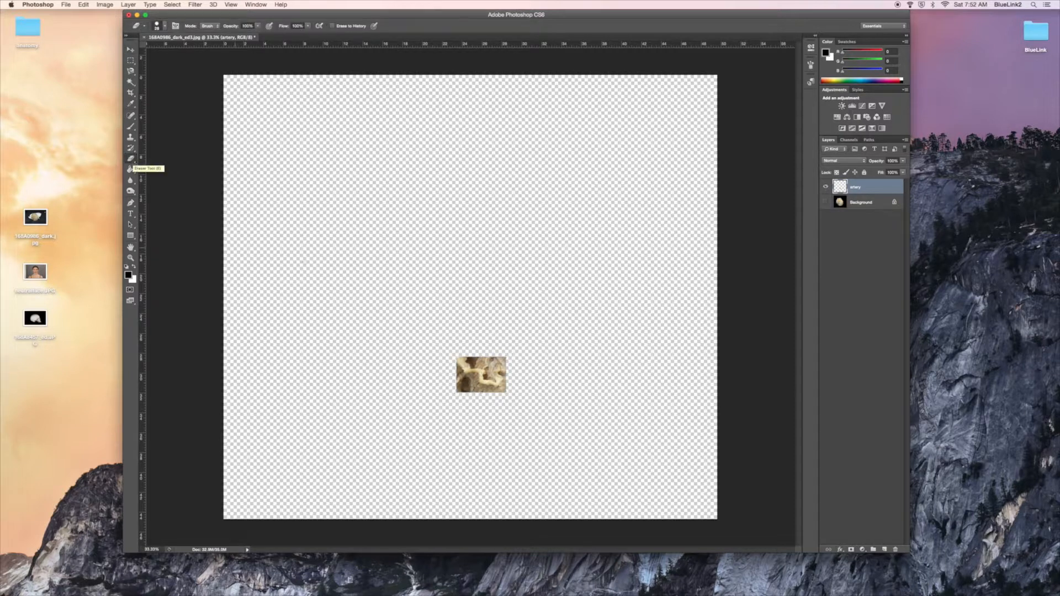
key(super+equal)
key(super+equal)
key(super+equal)
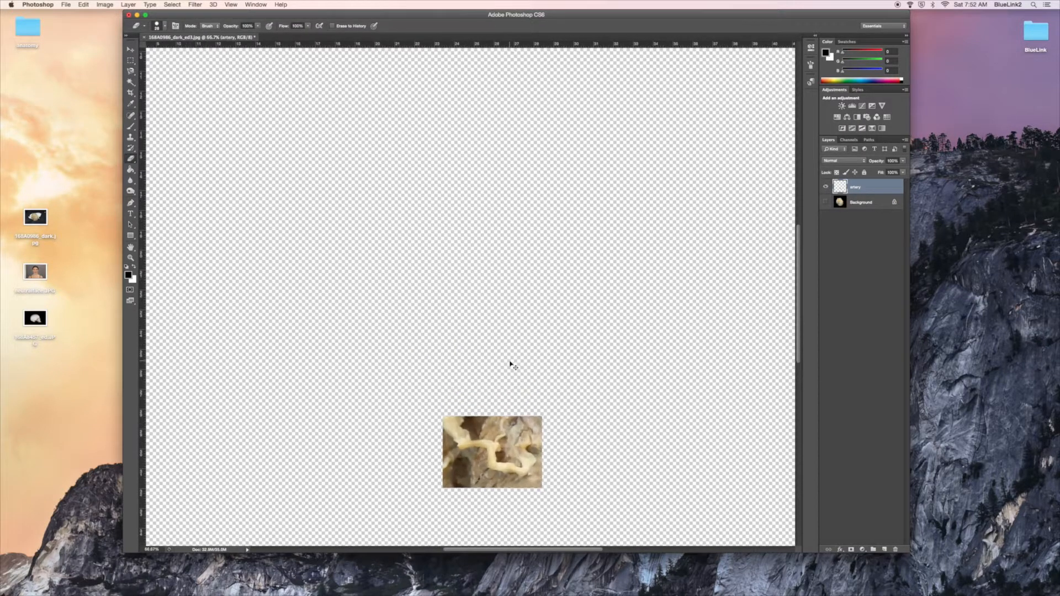
scroll(509, 360, down, 3)
scroll(509, 360, down, 2)
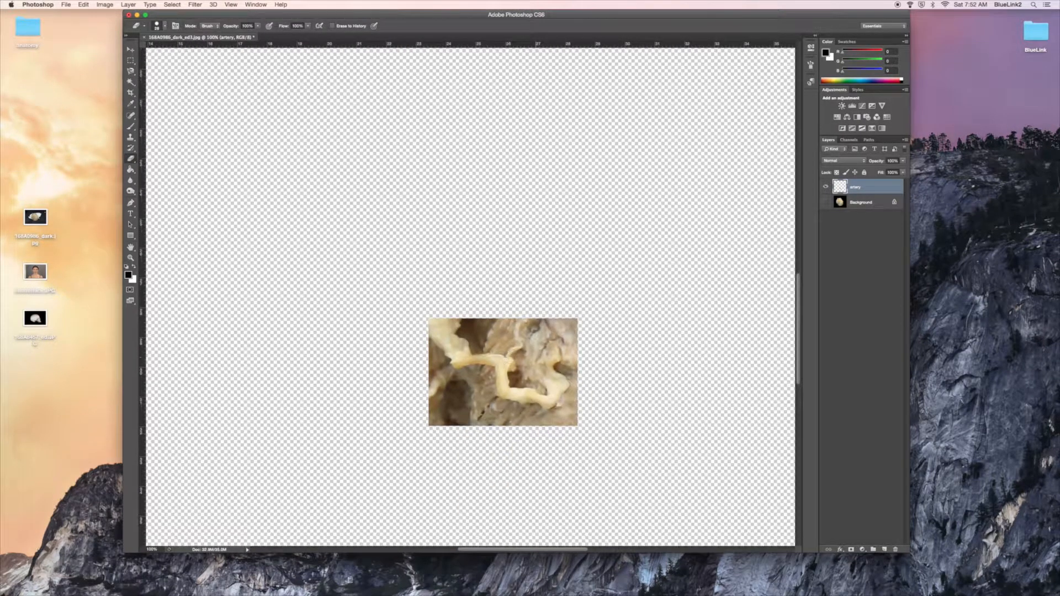
right_click(564, 455)
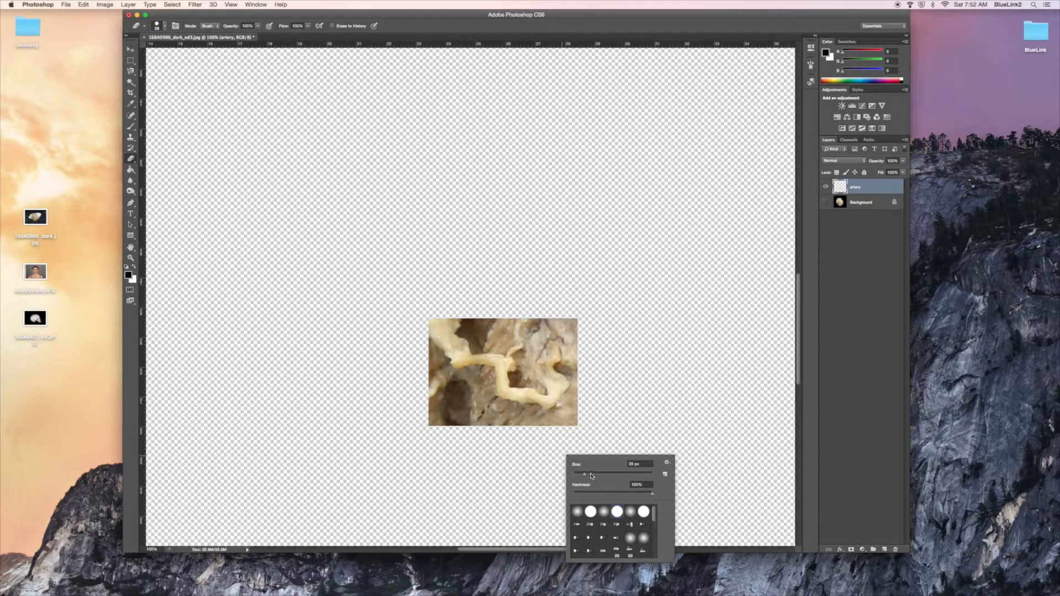
click(588, 475)
click(582, 492)
Try erasing the tissue just below the artery at two different brush hardnesses, undoing each test stroke.
drag(493, 405, 508, 413)
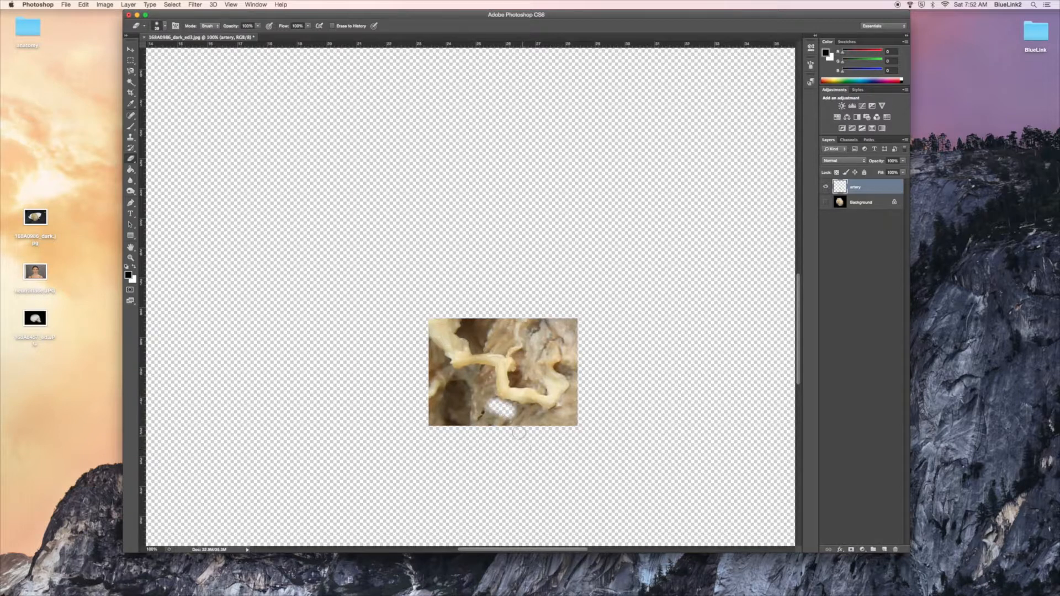
key(super+z)
right_click(550, 435)
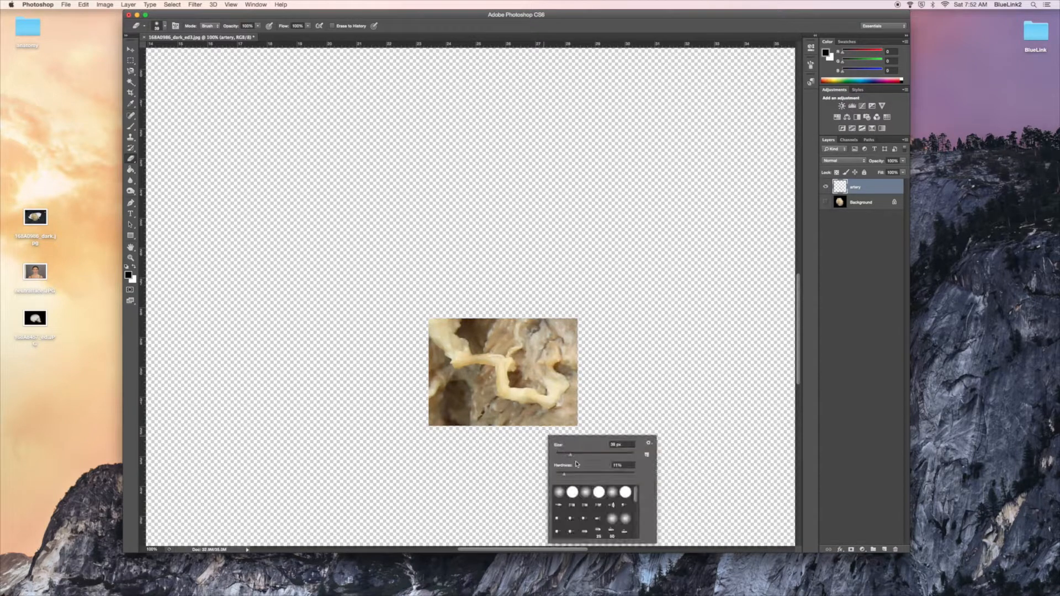
click(576, 474)
drag(496, 407, 511, 410)
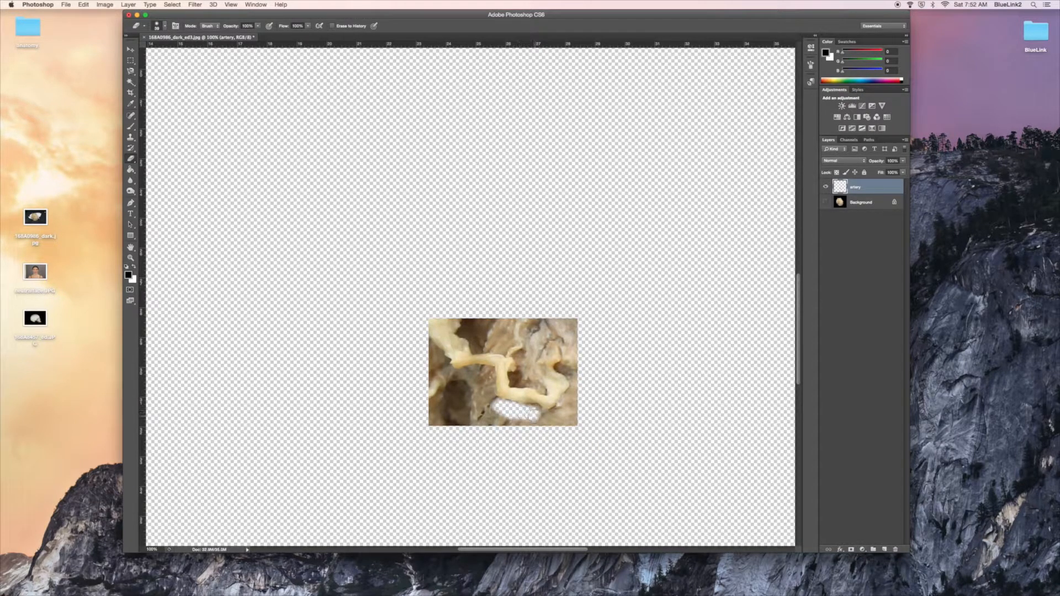
key(super+z)
Set the eraser's hardness to 37% and erase the tissue above, right of and inside the artery's bend.
right_click(544, 474)
drag(565, 504, 575, 509)
mouse_move(496, 404)
mouse_down()
mouse_move(550, 418)
mouse_move(575, 397)
mouse_move(554, 438)
mouse_move(578, 425)
mouse_move(566, 425)
mouse_move(576, 401)
mouse_move(554, 416)
mouse_move(585, 375)
mouse_move(579, 388)
mouse_move(580, 364)
mouse_move(565, 362)
mouse_move(571, 317)
mouse_up()
mouse_move(474, 343)
mouse_down()
mouse_move(514, 348)
mouse_move(524, 383)
mouse_move(546, 327)
mouse_move(562, 337)
mouse_move(570, 319)
mouse_move(531, 322)
mouse_move(532, 331)
mouse_move(472, 320)
mouse_move(502, 333)
mouse_move(479, 335)
mouse_move(529, 340)
mouse_move(529, 351)
mouse_move(521, 334)
mouse_move(527, 359)
mouse_move(529, 330)
mouse_move(540, 369)
mouse_up()
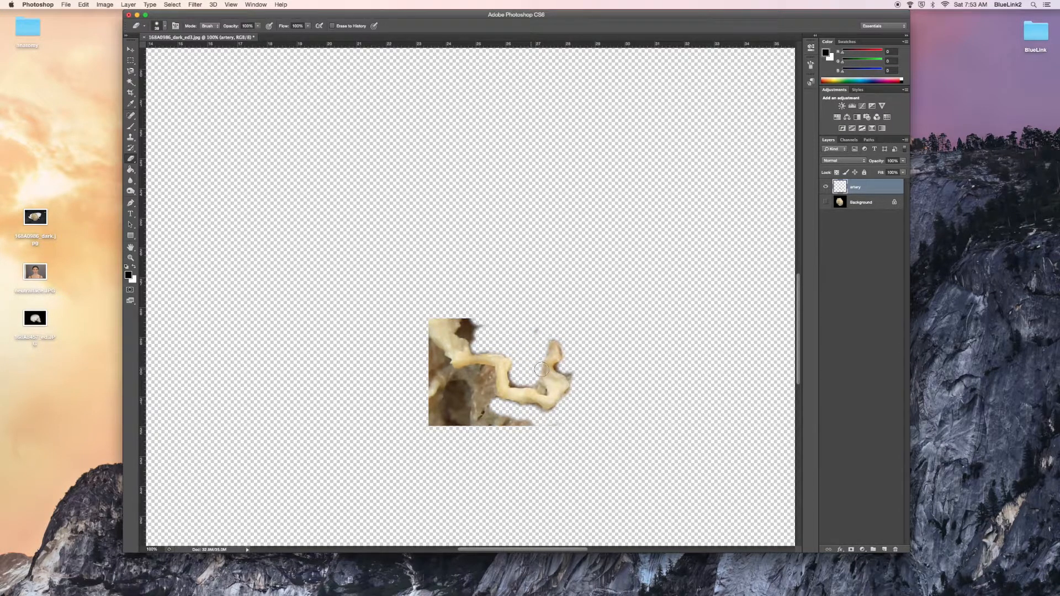
Enlarge the eraser to 100 px and erase the leftover tissue below the artery and at its upper left.
right_click(633, 418)
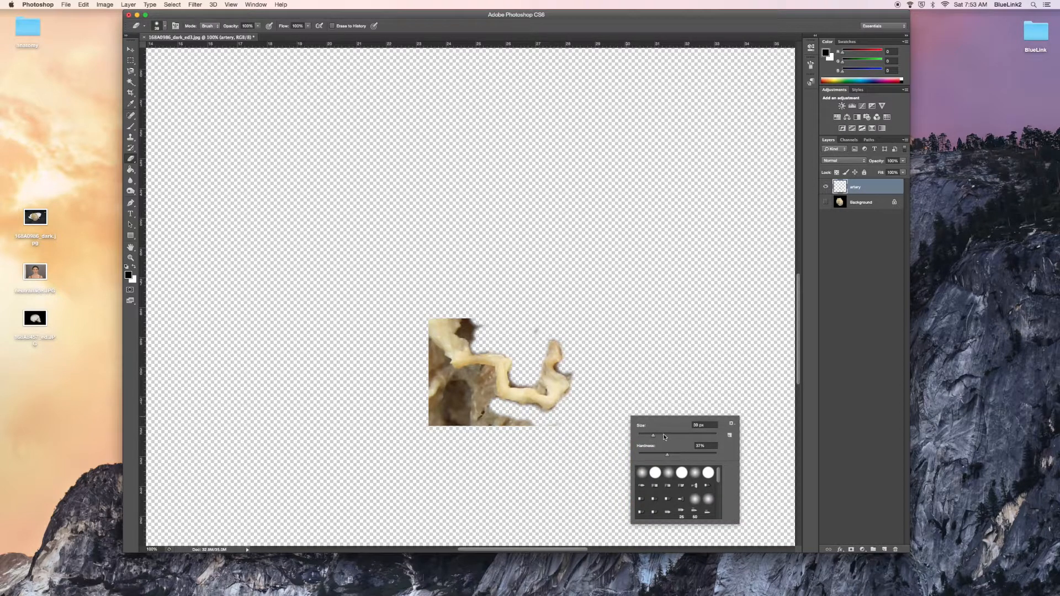
drag(672, 435, 695, 454)
mouse_move(471, 433)
mouse_down()
mouse_move(425, 413)
mouse_move(468, 432)
mouse_move(423, 373)
mouse_move(483, 422)
mouse_move(472, 416)
mouse_move(532, 439)
mouse_move(613, 445)
mouse_up()
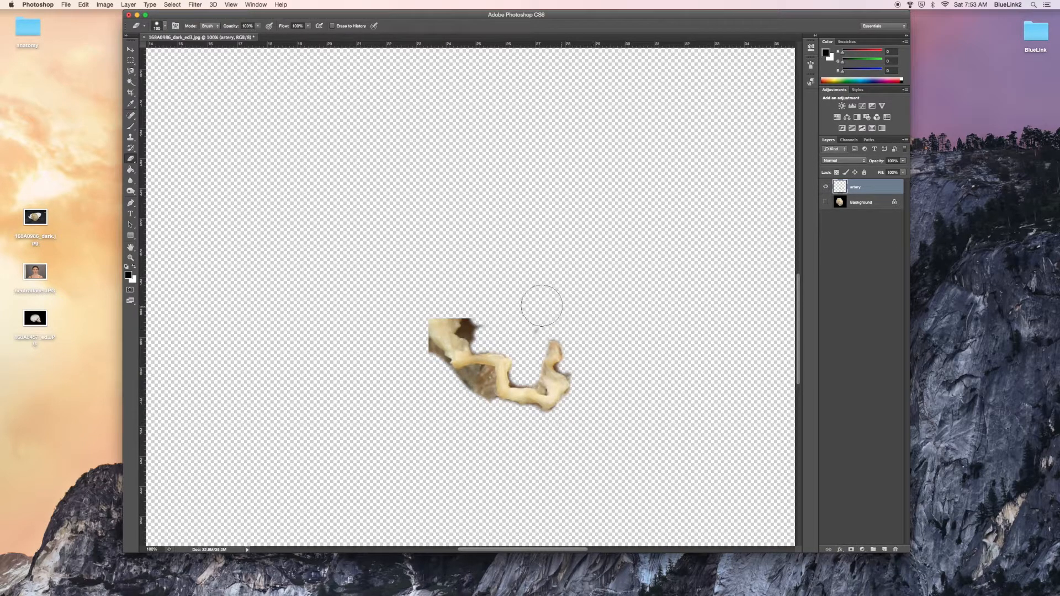
mouse_move(489, 312)
mouse_down()
mouse_move(444, 314)
mouse_move(418, 338)
mouse_move(436, 314)
mouse_move(421, 331)
mouse_up()
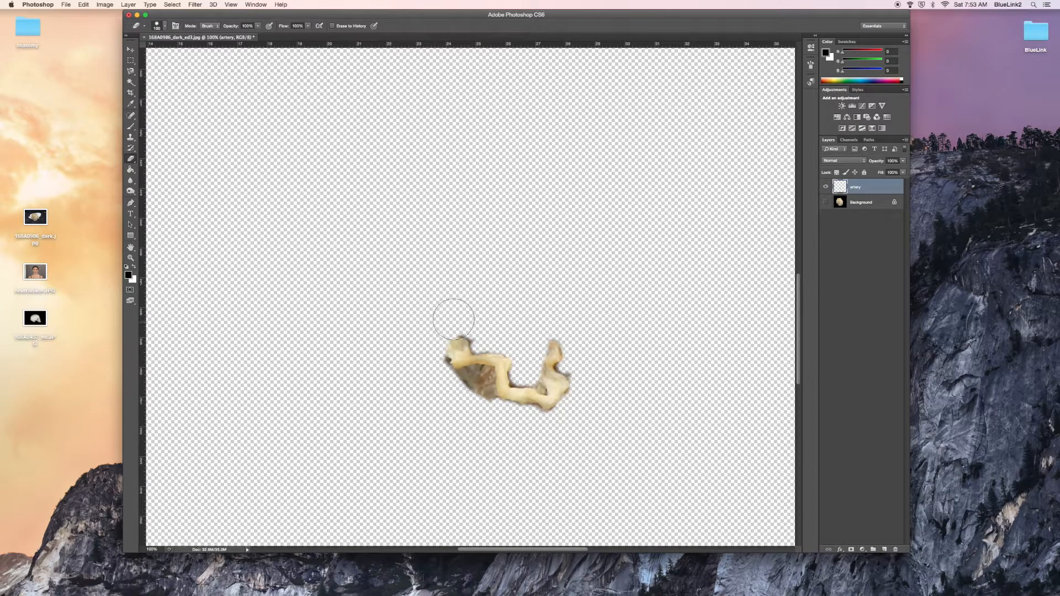
Shrink the eraser and remove the remaining dark tissue beneath the artery's left section.
right_click(449, 404)
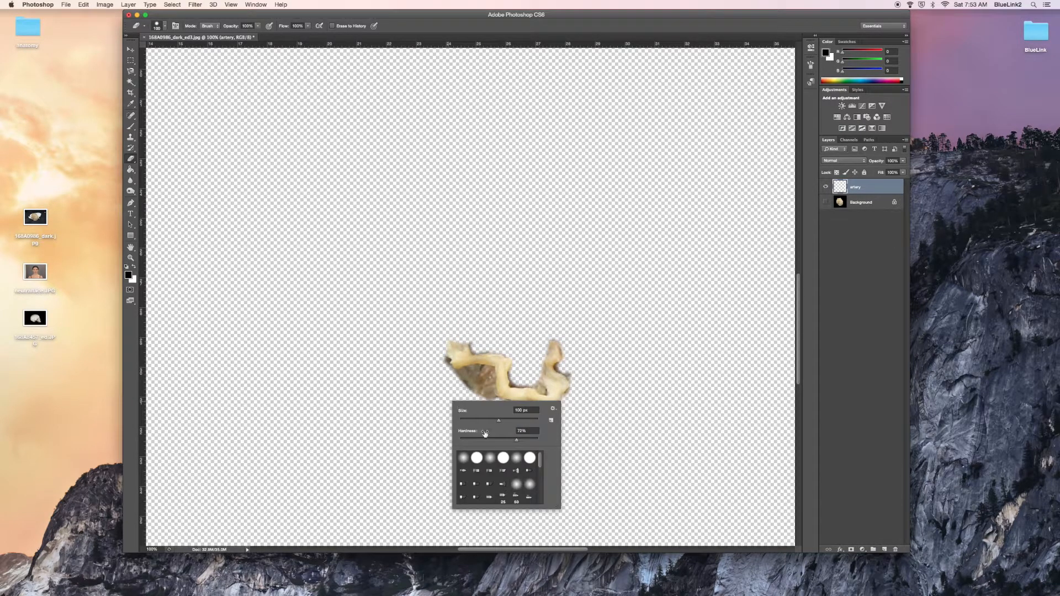
click(467, 421)
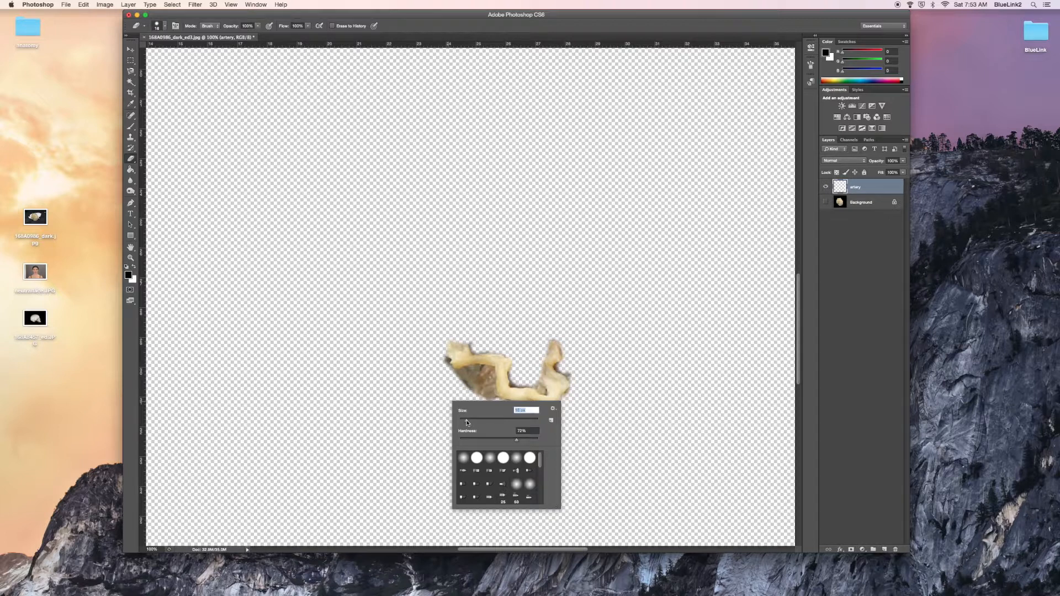
click(499, 442)
mouse_move(447, 361)
mouse_down()
mouse_move(491, 370)
mouse_move(494, 398)
mouse_move(482, 375)
mouse_move(457, 381)
mouse_move(478, 389)
mouse_up()
mouse_move(478, 349)
mouse_down()
mouse_move(449, 355)
mouse_move(446, 341)
mouse_move(492, 388)
mouse_up()
Erase the dark fringe along the artery's outline, including its right-hand branch and left end.
key(super+equal)
key(super+equal)
scroll(517, 389, down, 5)
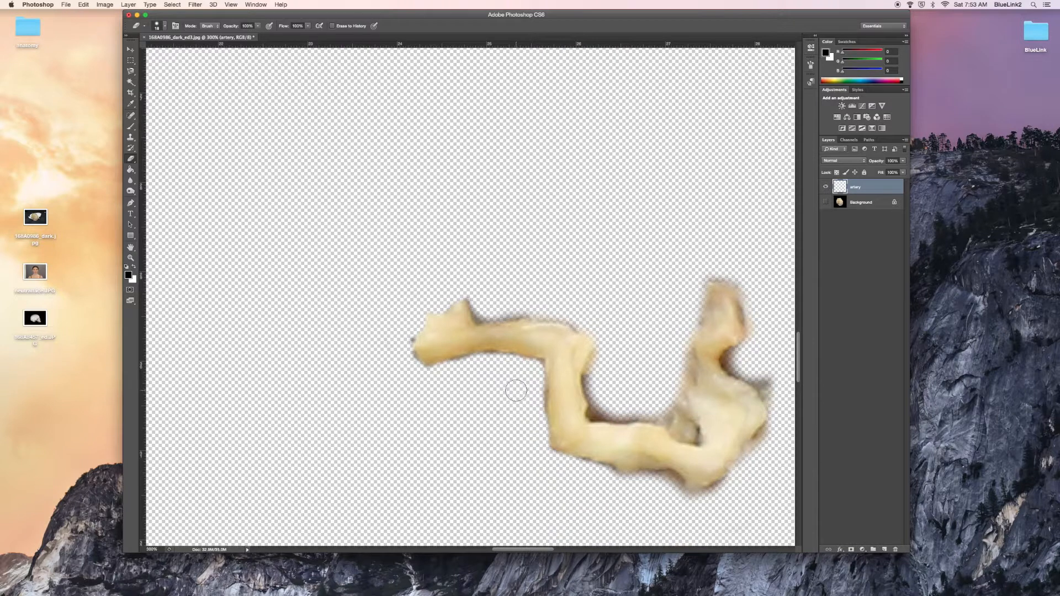
scroll(517, 389, right, 5)
mouse_move(678, 367)
mouse_down()
mouse_move(661, 387)
mouse_move(649, 374)
mouse_move(675, 409)
mouse_move(650, 480)
mouse_move(650, 454)
mouse_move(674, 423)
mouse_move(609, 497)
mouse_move(477, 469)
mouse_move(430, 431)
mouse_move(427, 374)
mouse_move(499, 406)
mouse_move(558, 409)
mouse_move(578, 431)
mouse_move(566, 407)
mouse_move(600, 268)
mouse_move(652, 309)
mouse_move(647, 372)
mouse_move(634, 359)
mouse_move(650, 317)
mouse_move(382, 305)
mouse_move(296, 337)
mouse_move(329, 375)
mouse_move(408, 364)
mouse_up()
Reduce the eraser to a very fine brush and clean the inner edge of the artery's lower bend.
right_click(402, 407)
drag(415, 426, 435, 445)
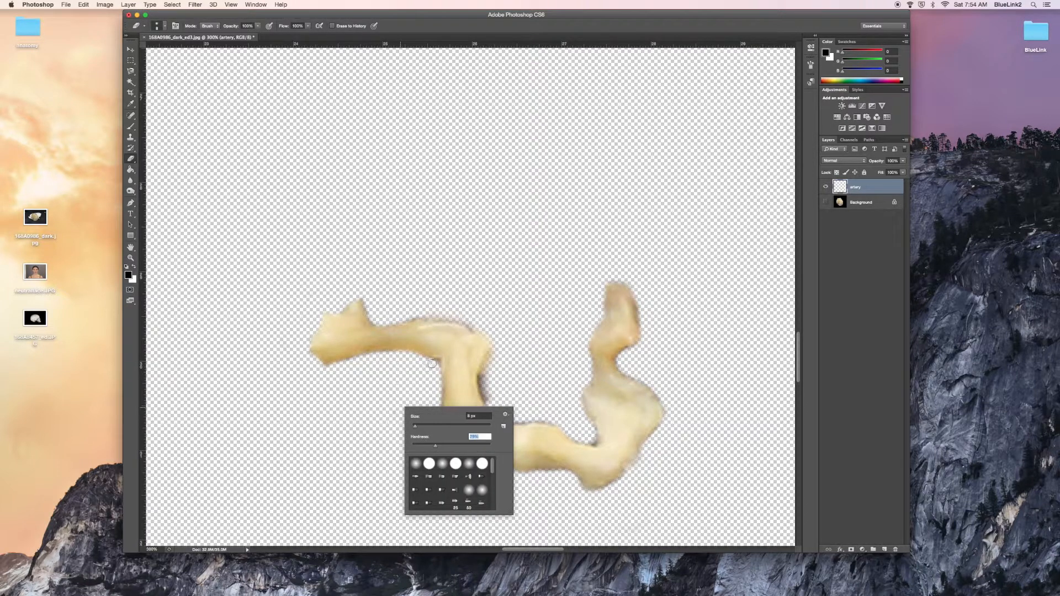
key(Return)
mouse_move(487, 418)
mouse_down()
mouse_move(482, 375)
mouse_move(480, 389)
mouse_up()
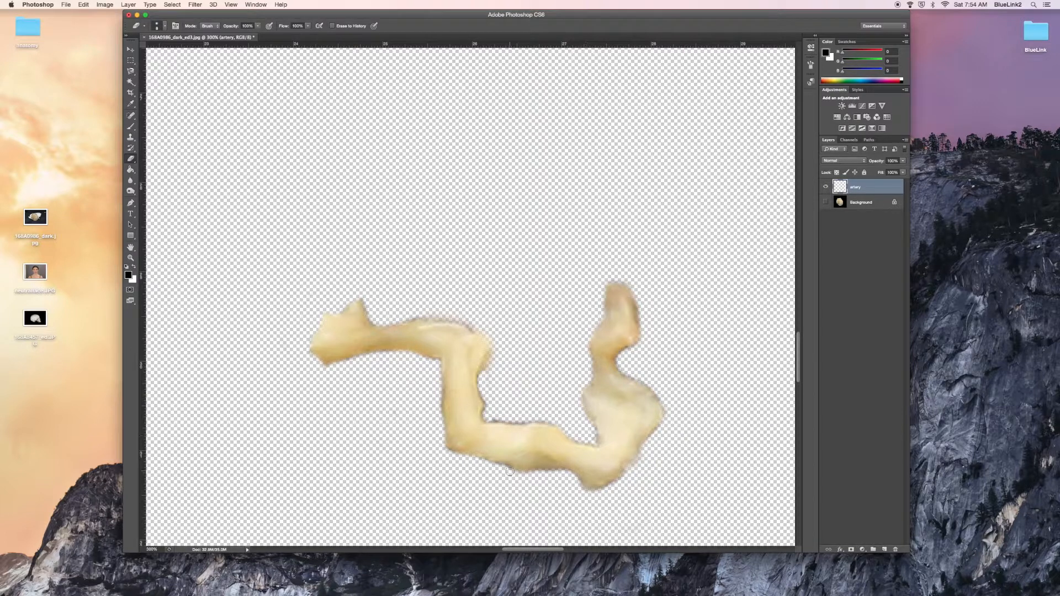
Show the Background layer again to view the cut-out artery on the whole heart.
key(super+minus)
key(super+minus)
key(super+minus)
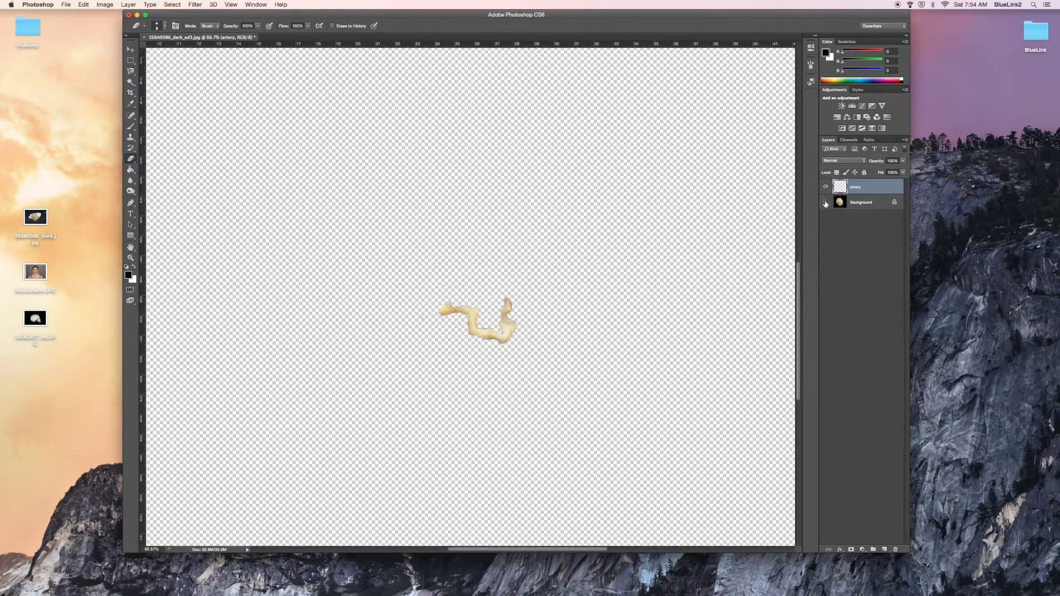
click(826, 202)
key(super+minus)
key(super+minus)
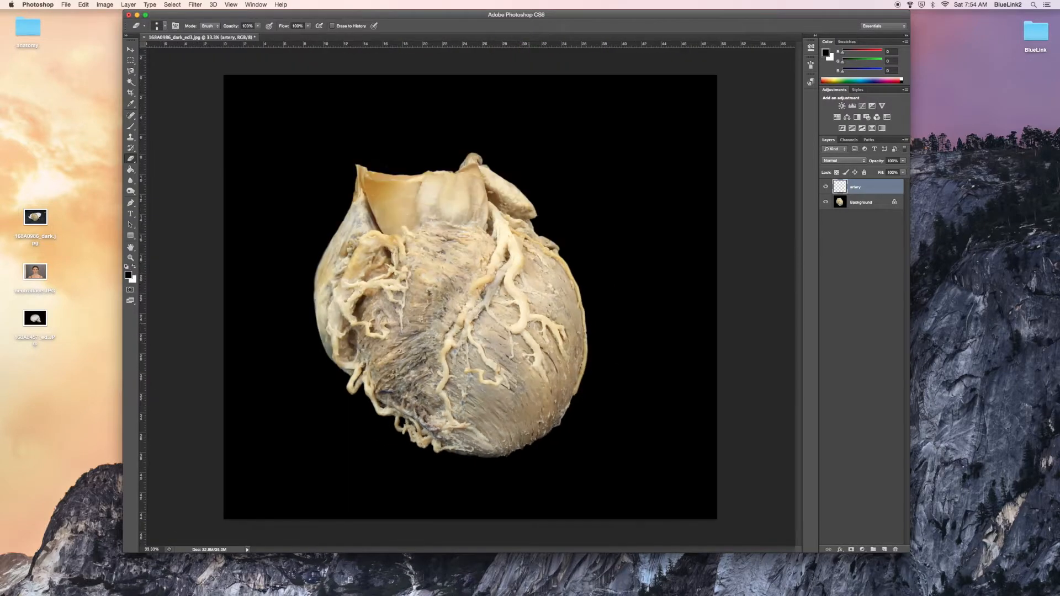
Adjust the eraser's hardness and touch up the upper edge near the cut-out artery's left end.
key(super+plus)
key(super+plus)
key(super+plus)
scroll(496, 398, down, 5)
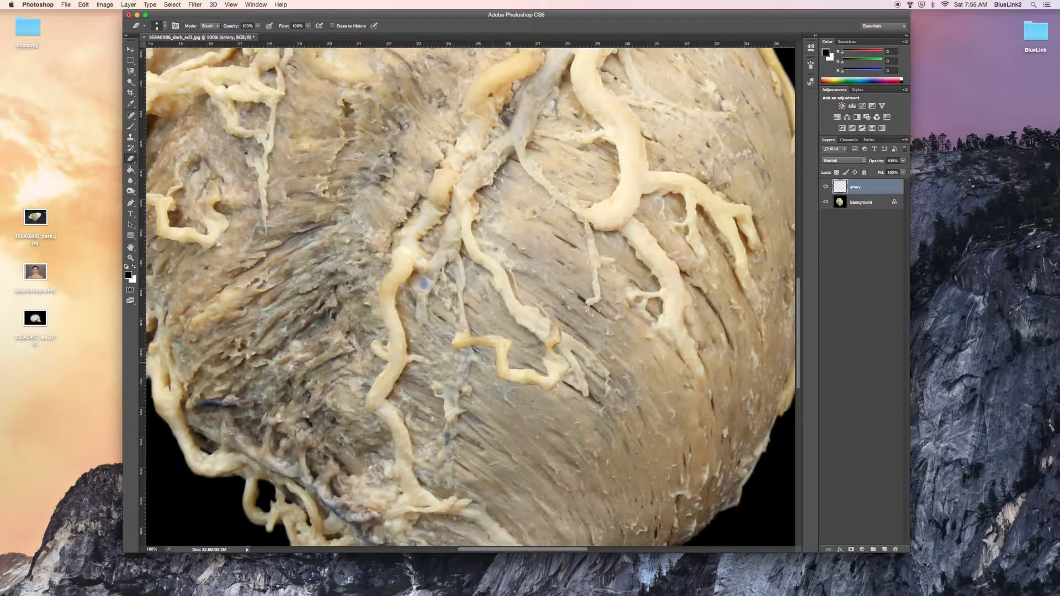
right_click(482, 376)
click(510, 414)
click(473, 334)
Move the cut-out artery down and left so its end meets the vessel running down the middle of the heart.
key(super+minus)
key(super+minus)
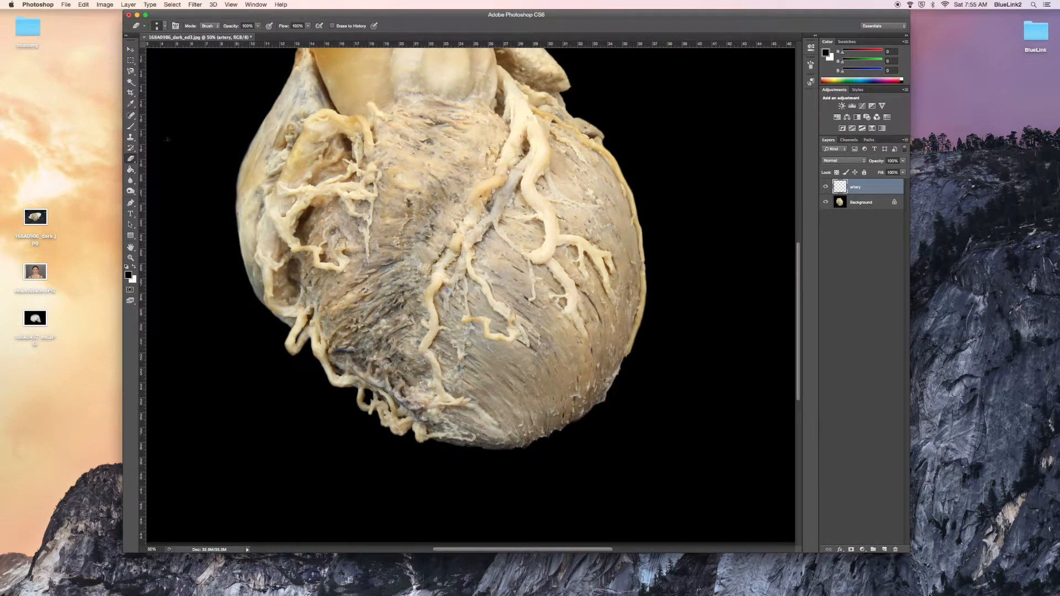
click(130, 49)
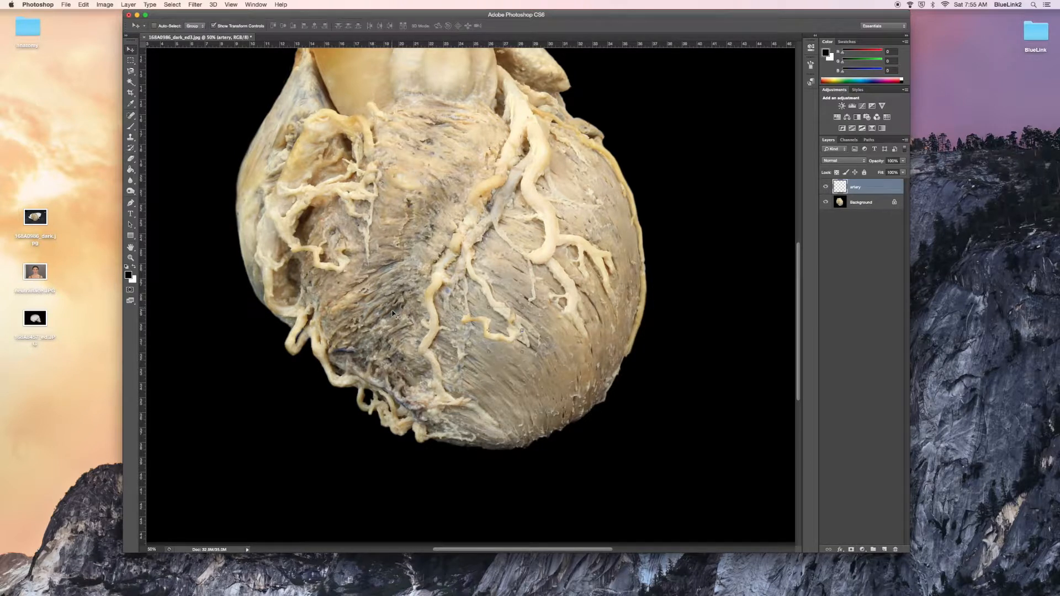
drag(513, 335, 471, 353)
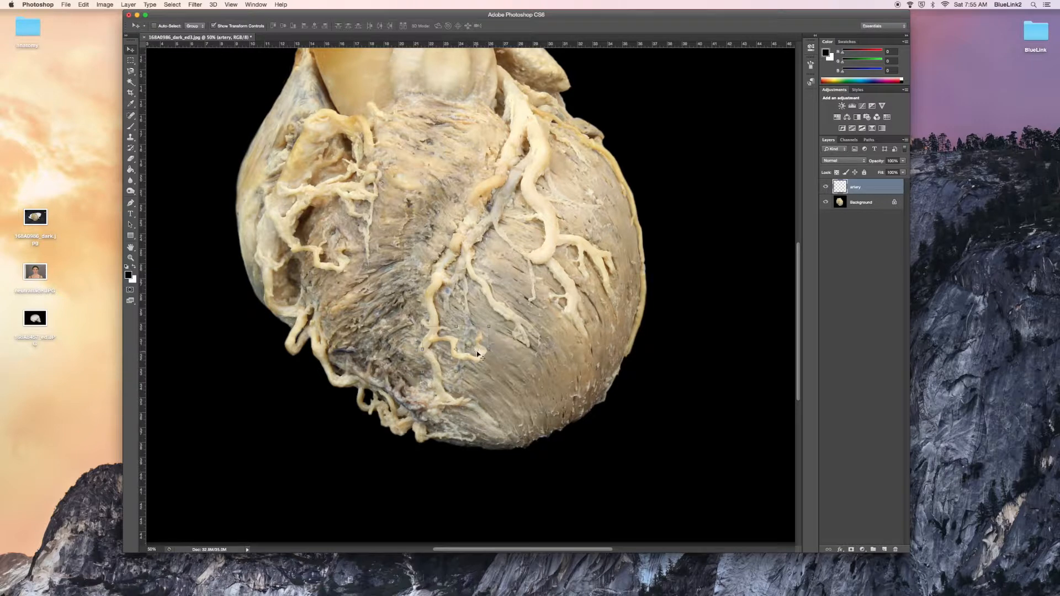
Scale the cut-out artery to about 90% width and 92% height.
key(super+equal)
key(super+equal)
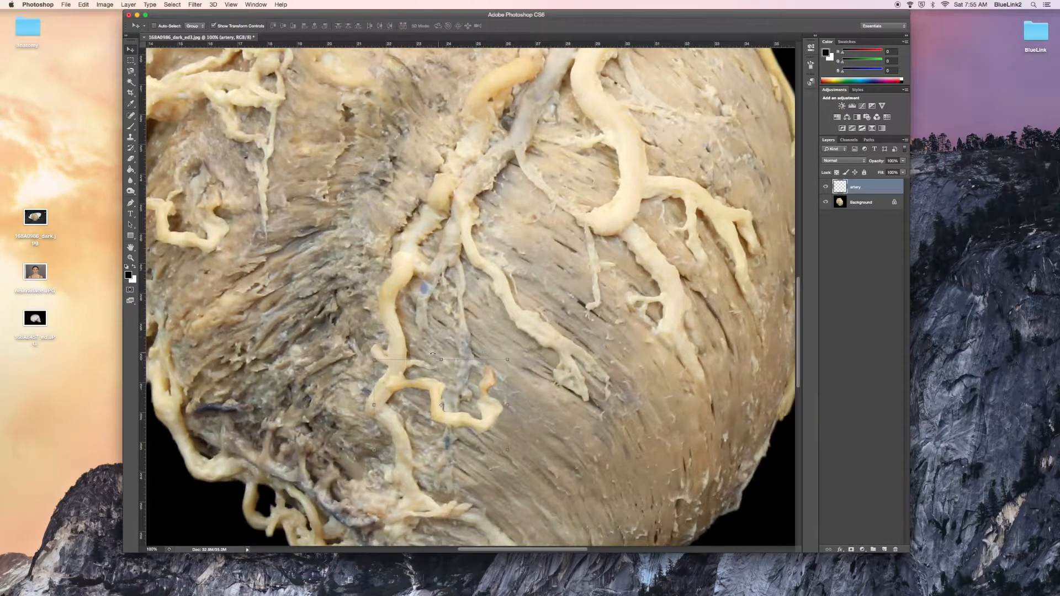
click(130, 159)
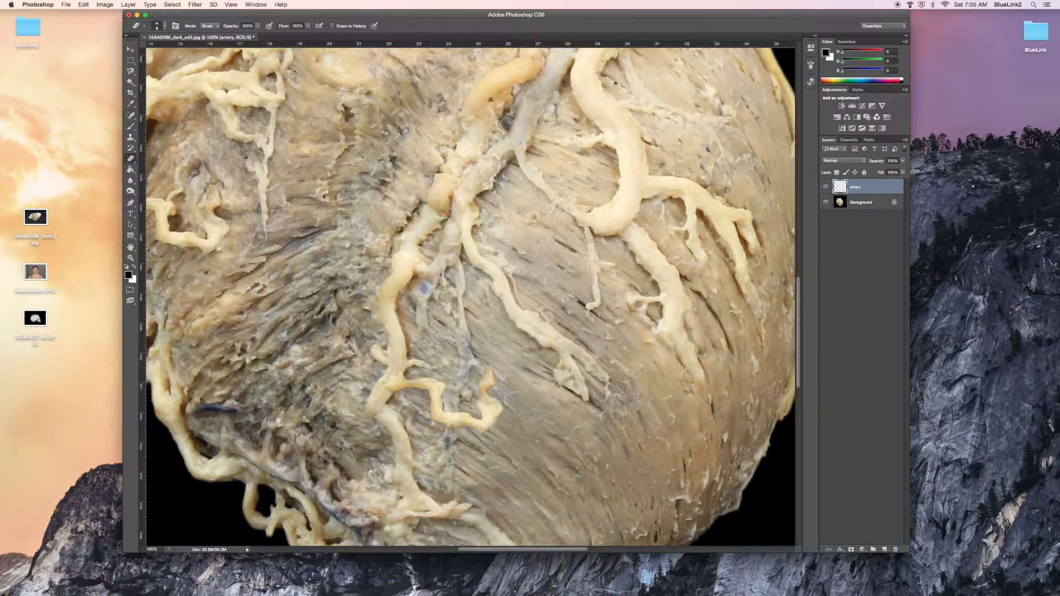
click(131, 50)
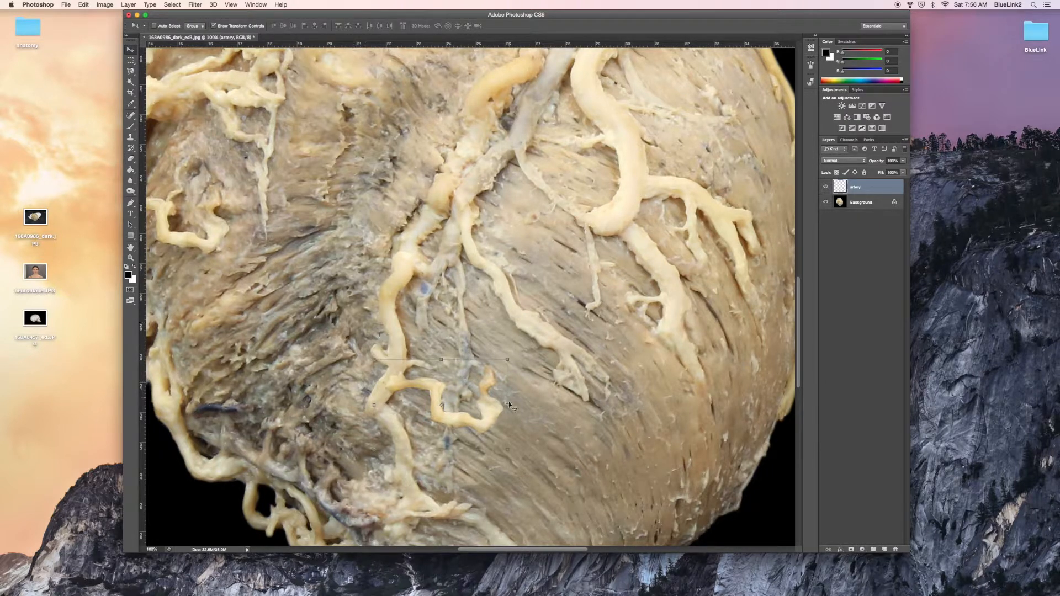
drag(508, 450, 496, 442)
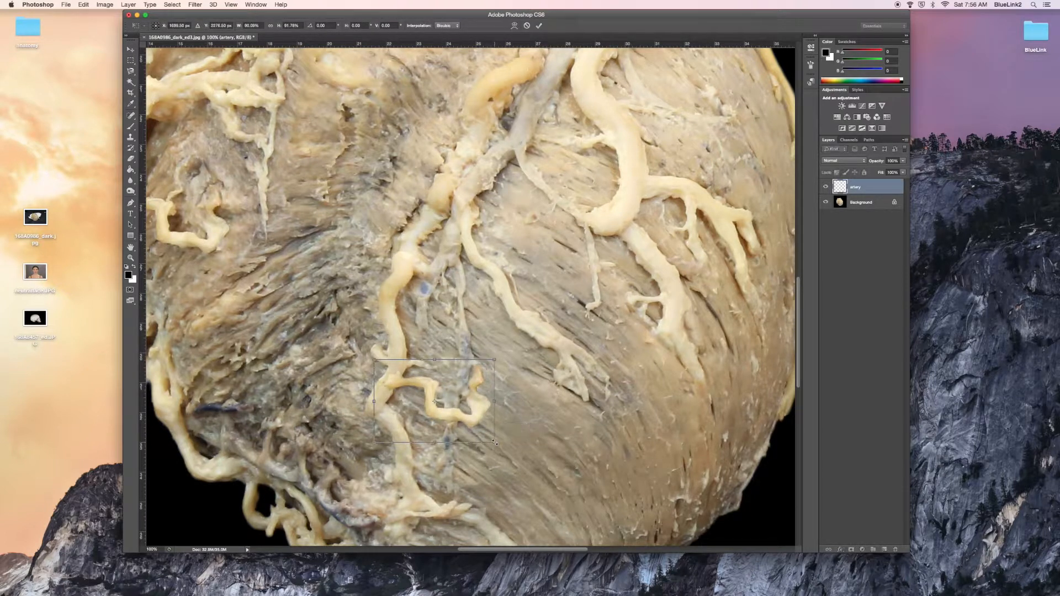
Warp the cut-out artery, pulling its lower right corner down and inward and adjusting its left part at the vessel, and apply it.
right_click(496, 393)
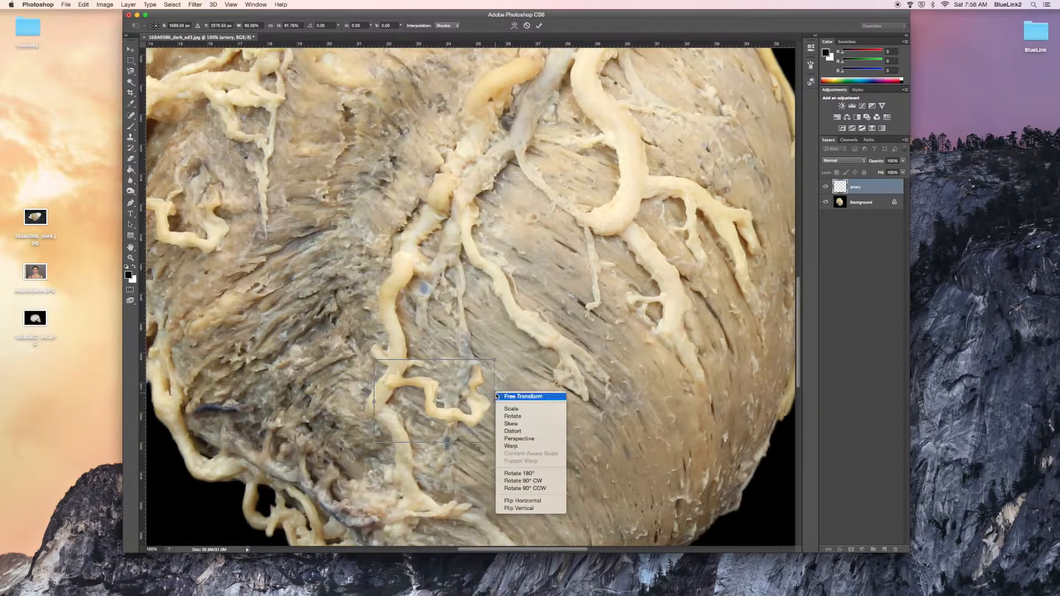
click(514, 447)
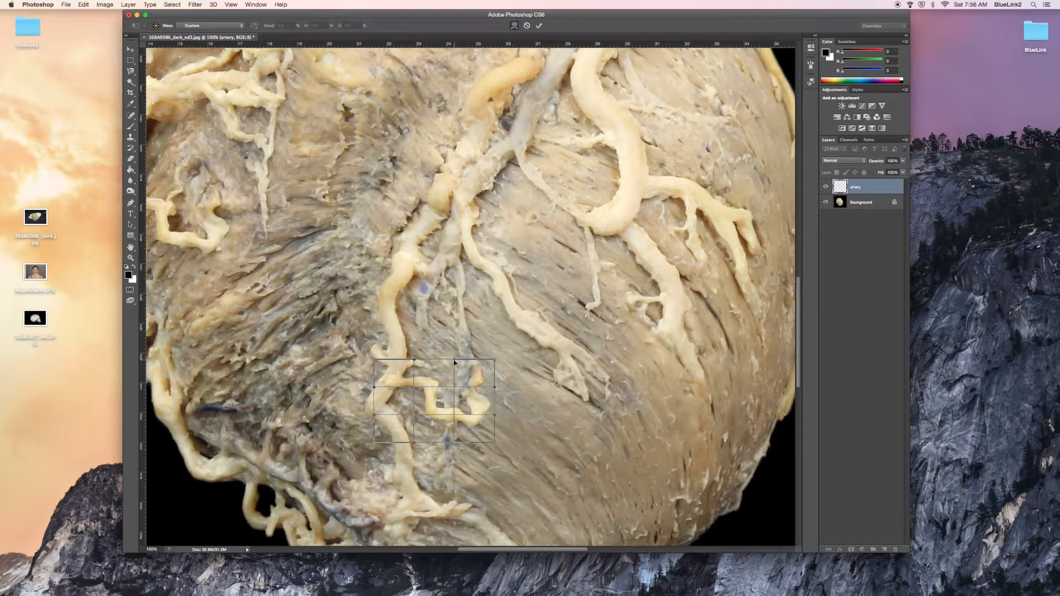
drag(455, 361, 457, 355)
drag(497, 396, 485, 449)
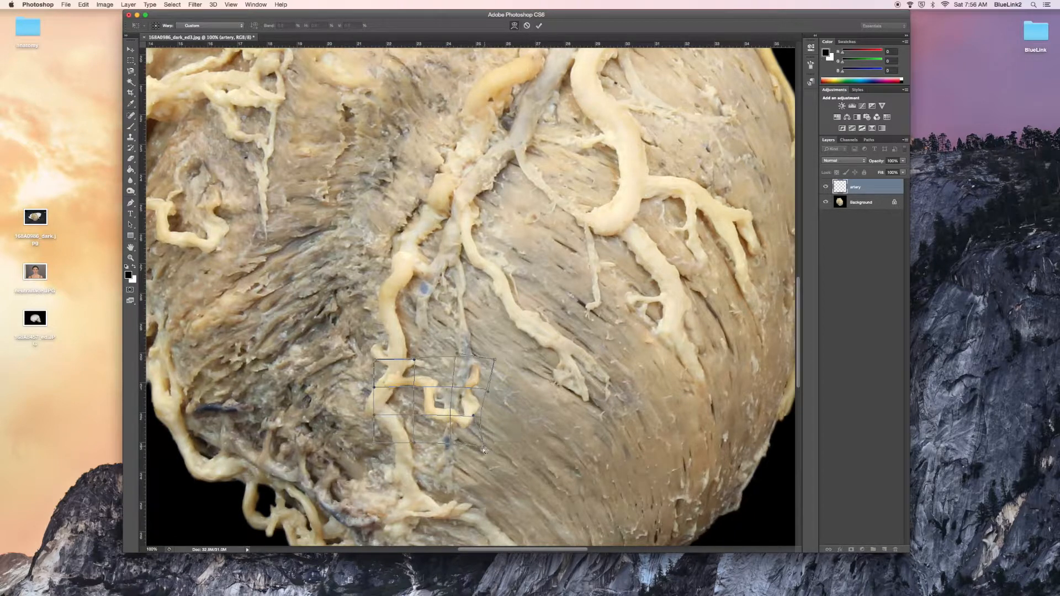
drag(413, 361, 379, 385)
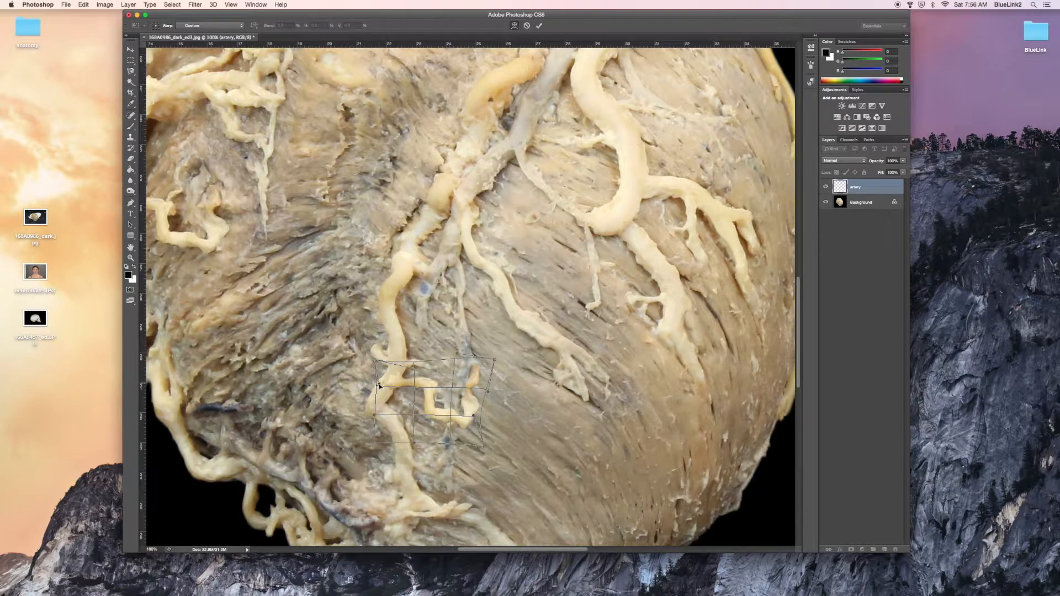
drag(487, 391, 486, 391)
click(541, 25)
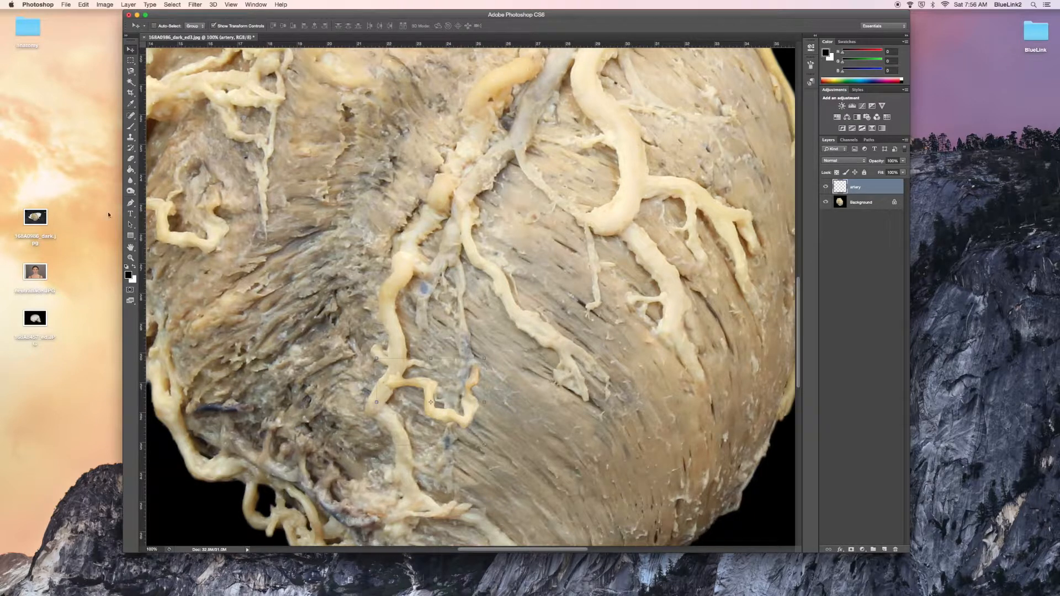
Choose the Eraser with a larger brush at 0% hardness and soften where the artery meets the vessel.
click(131, 160)
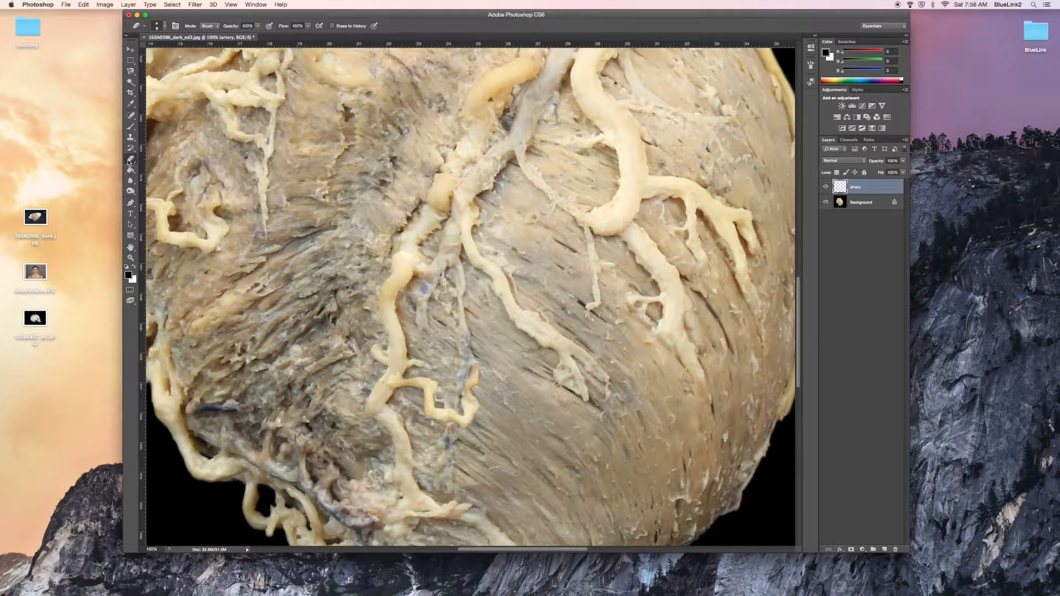
right_click(416, 418)
mouse_move(416, 419)
mouse_down()
mouse_move(420, 440)
mouse_move(408, 441)
mouse_move(425, 421)
mouse_up()
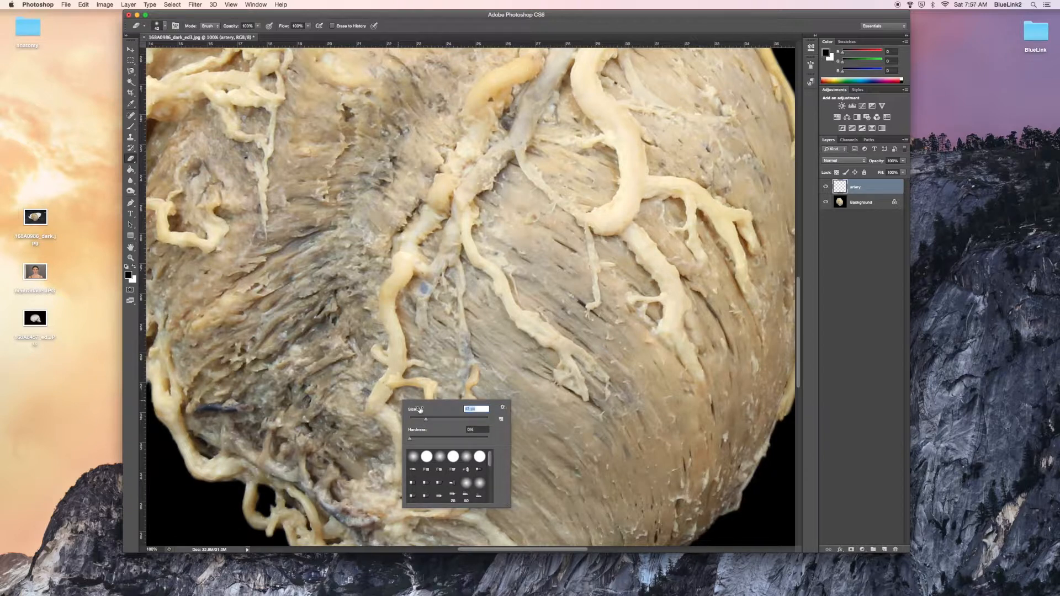
click(397, 370)
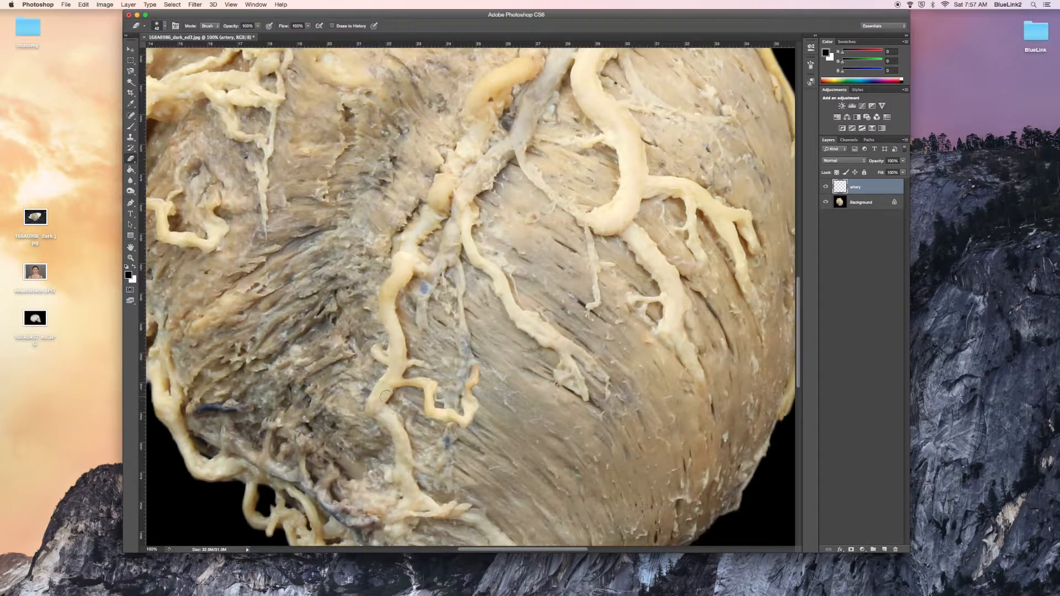
Choose the Clone Stamp with a small 6 px brush at 0% hardness for retouching the artery's join.
key(super+plus)
key(super+plus)
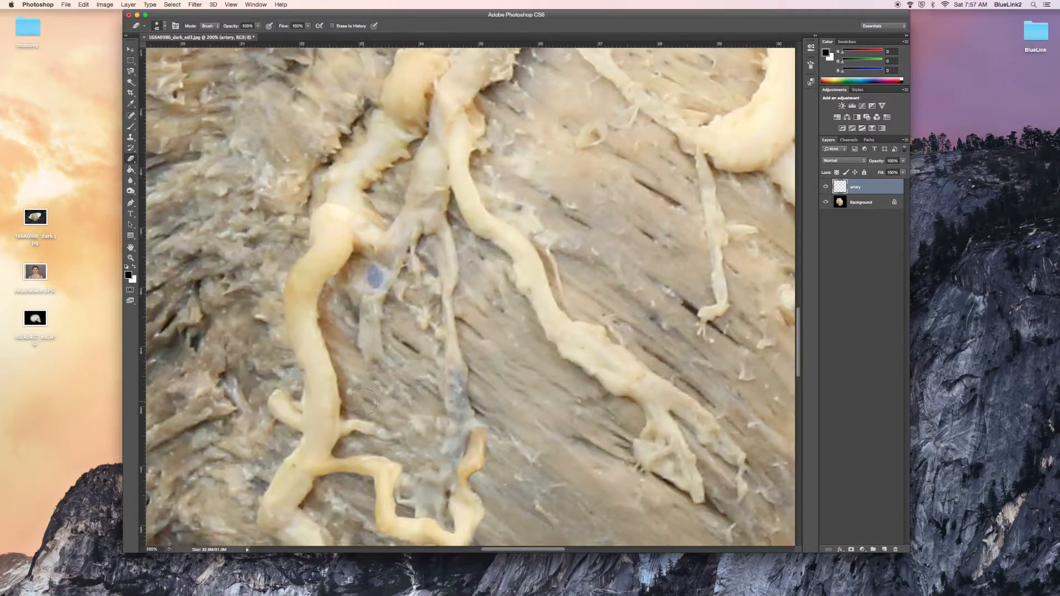
scroll(368, 399, down, 5)
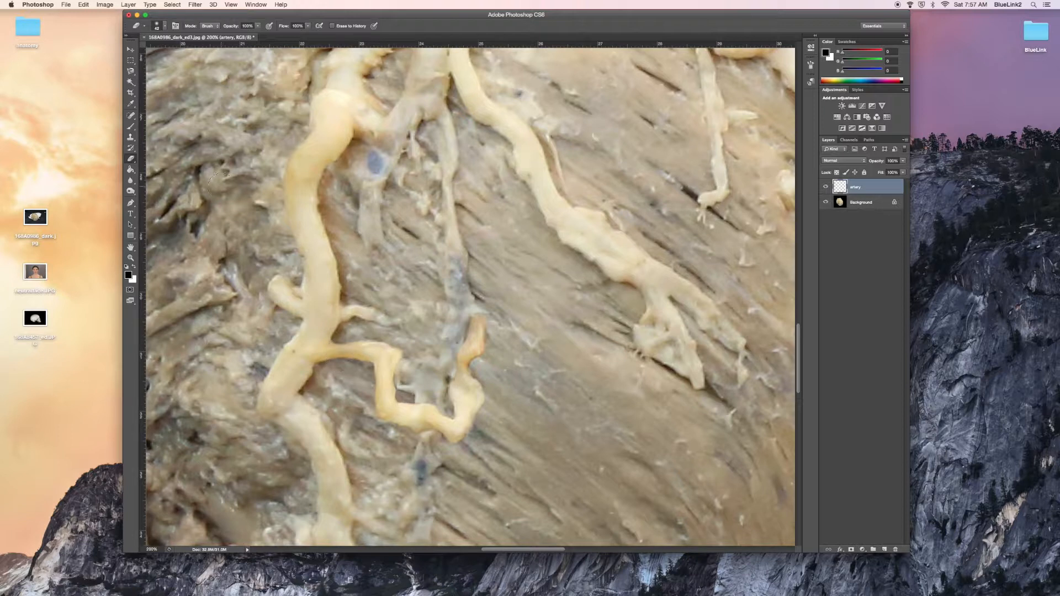
click(130, 136)
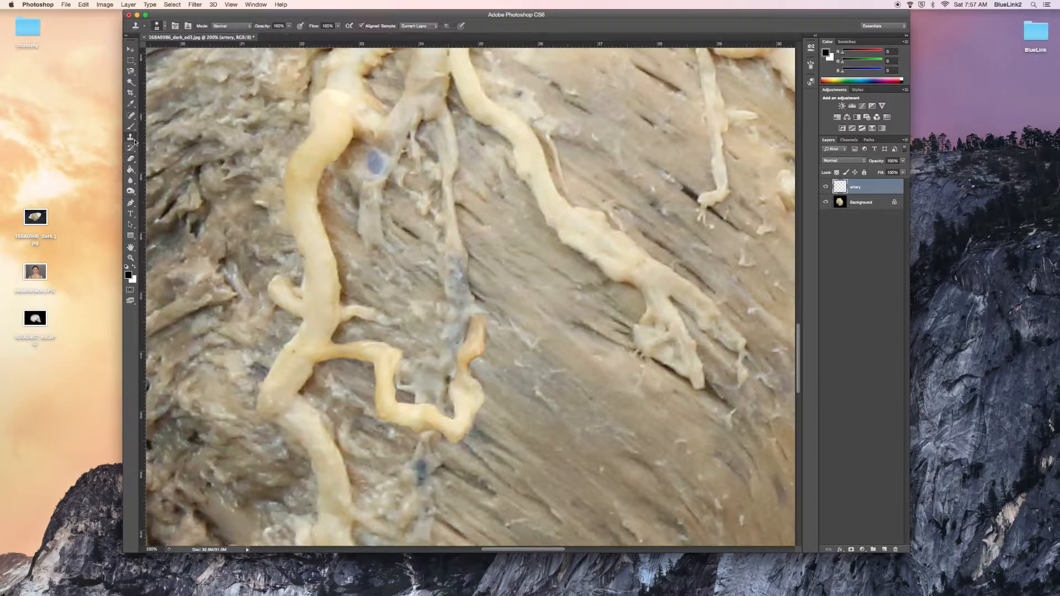
right_click(347, 366)
drag(364, 385, 358, 405)
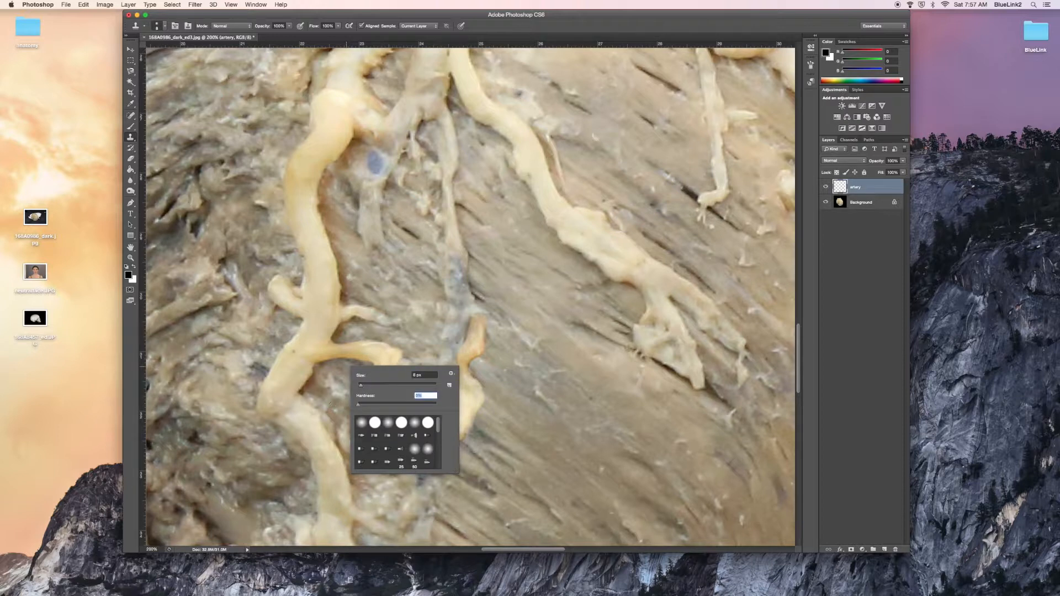
key(Return)
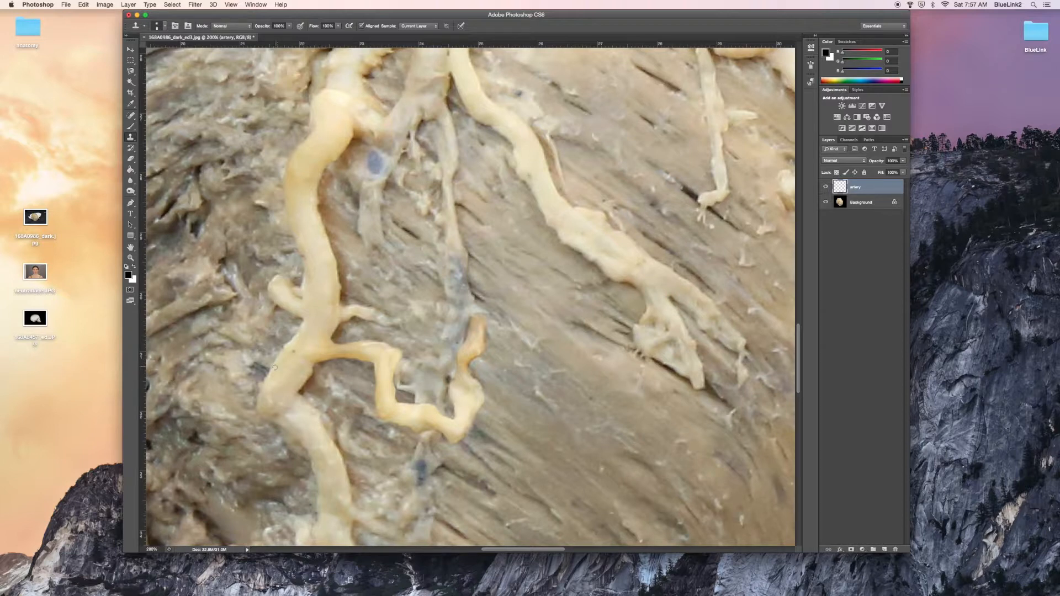
Enlarge the Clone Stamp brush to about 20 px, lower its opacity to 75%, and set a rotation angle for the clone source.
right_click(486, 346)
mouse_move(527, 389)
mouse_down()
mouse_move(545, 388)
mouse_move(530, 388)
mouse_up()
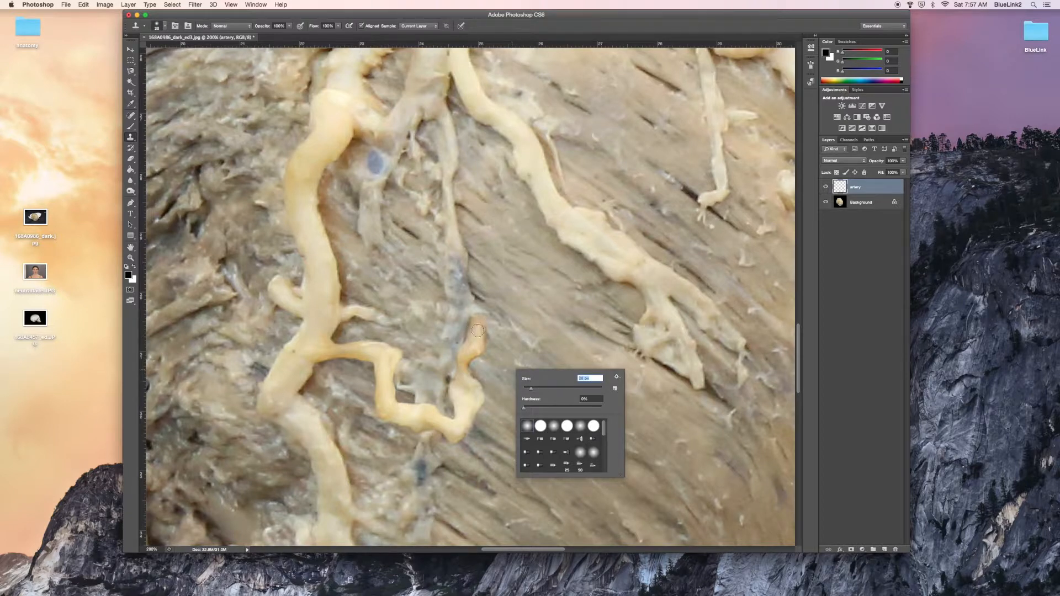
key(Return)
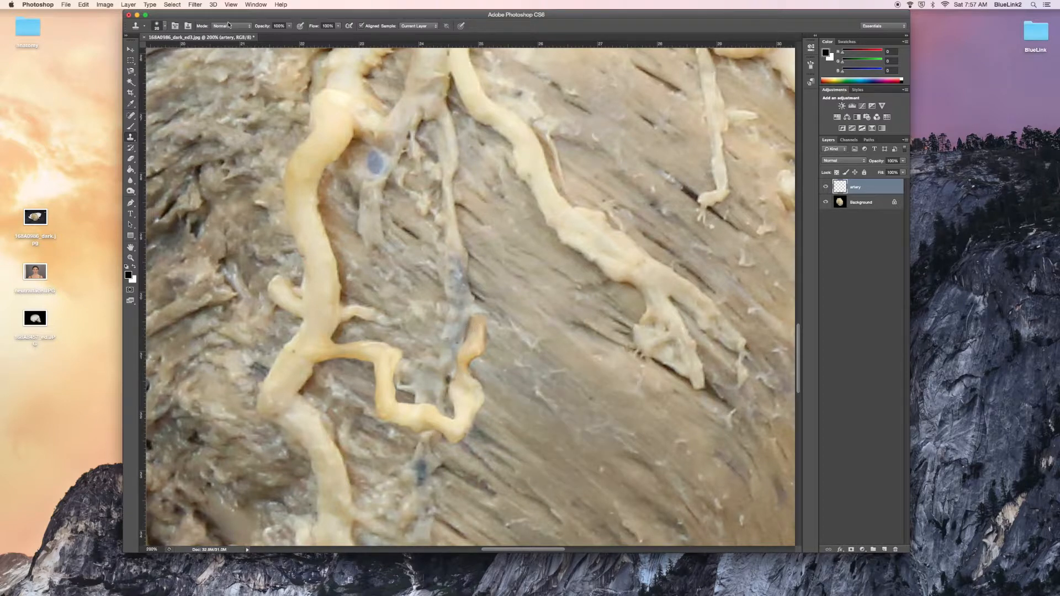
click(289, 26)
drag(290, 35, 279, 35)
click(187, 26)
drag(465, 280, 645, 309)
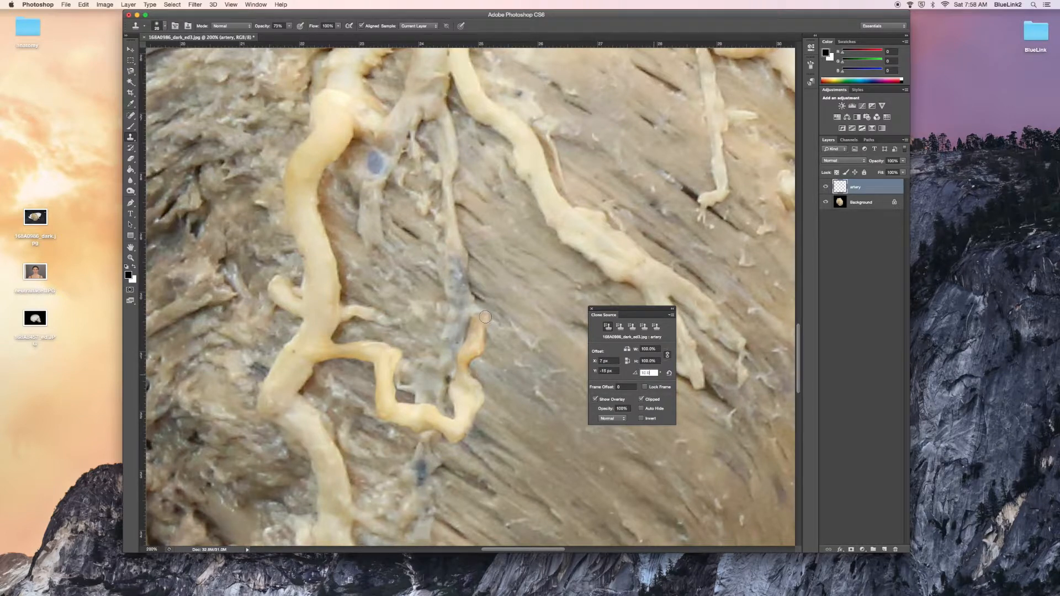
key(Return)
Lower the Clone Stamp opacity to 31%, clone over the artery's free upper tip, and check the blend on the wider heart.
click(289, 26)
drag(292, 37, 273, 36)
click(486, 316)
drag(479, 309, 490, 312)
key(super+minus)
key(super+minus)
key(super+minus)
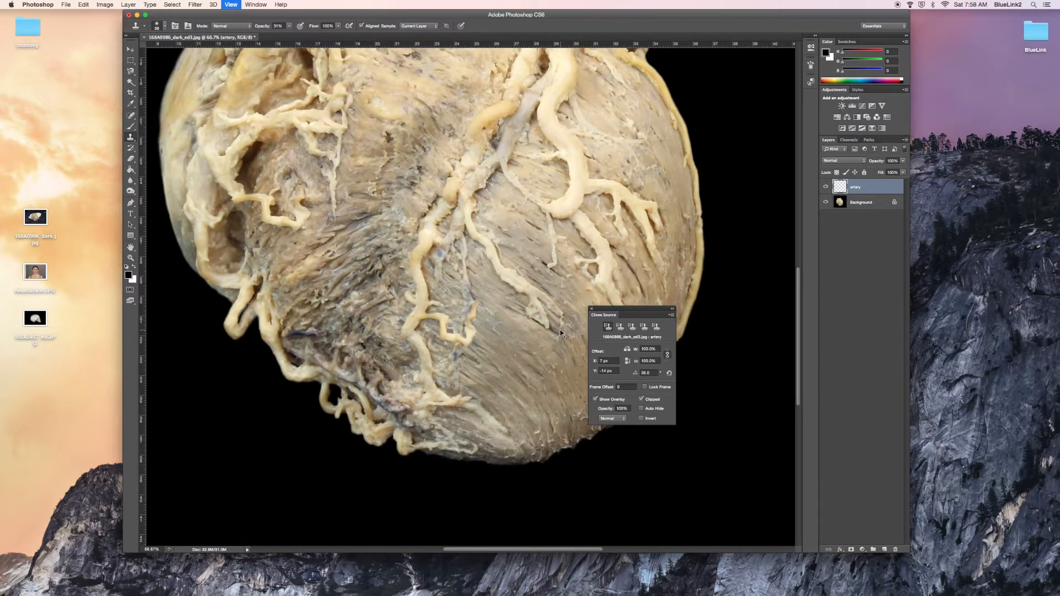
key(super+plus)
key(super+plus)
key(super+plus)
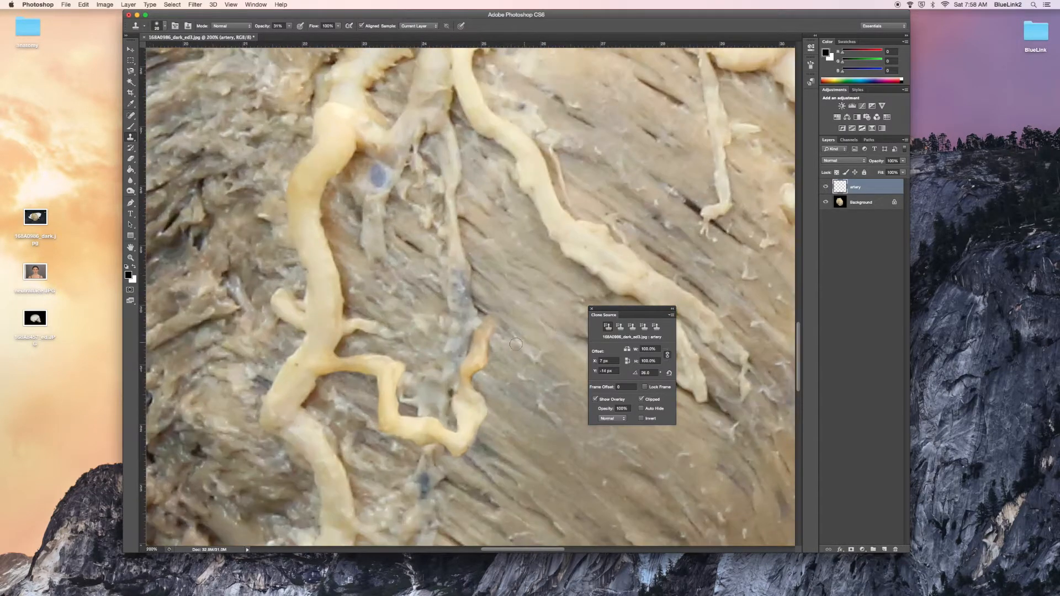
Switch to the Burn tool, reset the clone source transform, and close the clone source settings.
click(131, 192)
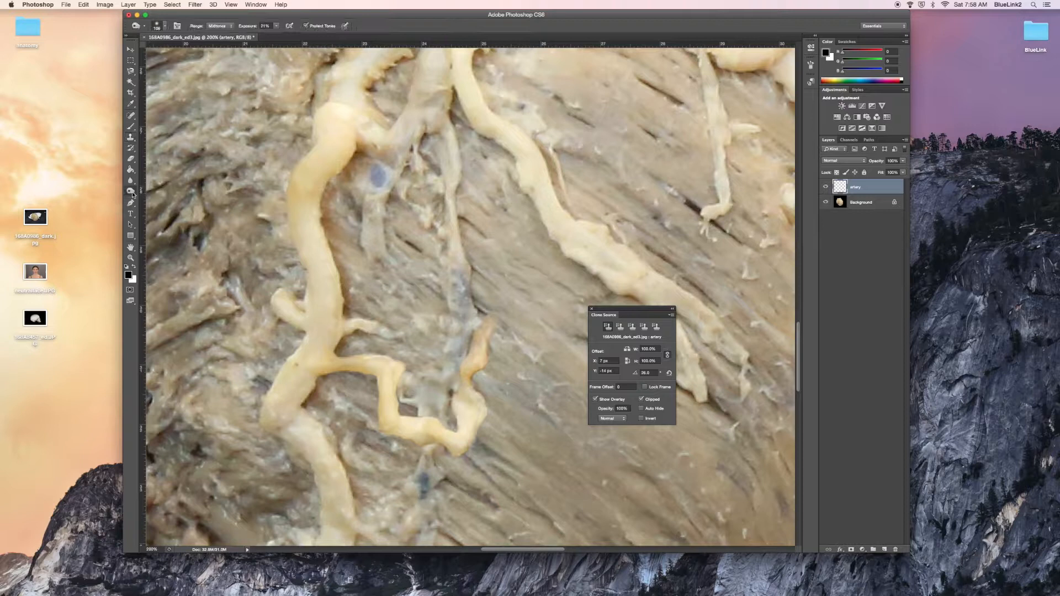
click(668, 373)
click(592, 308)
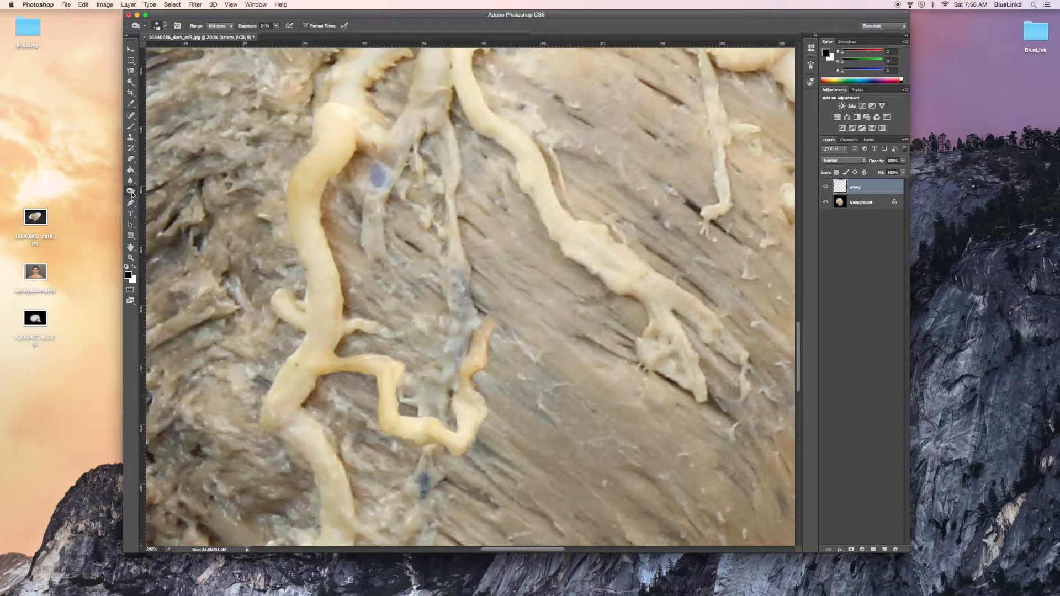
Set the Burn brush to 25 px at 0% hardness and darken the artery's upper tip.
right_click(415, 348)
click(431, 357)
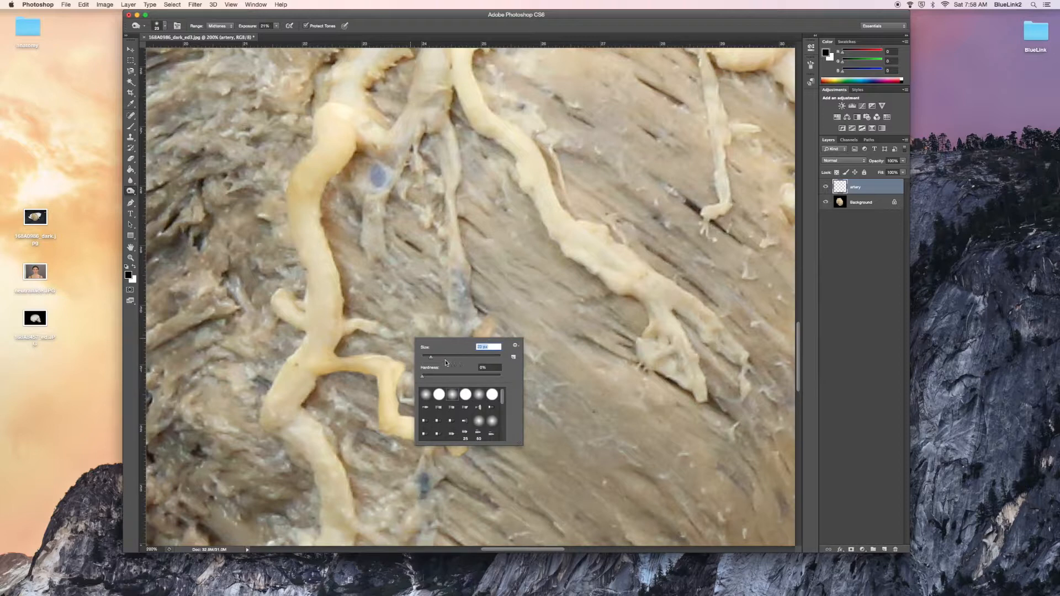
click(434, 358)
right_click(646, 396)
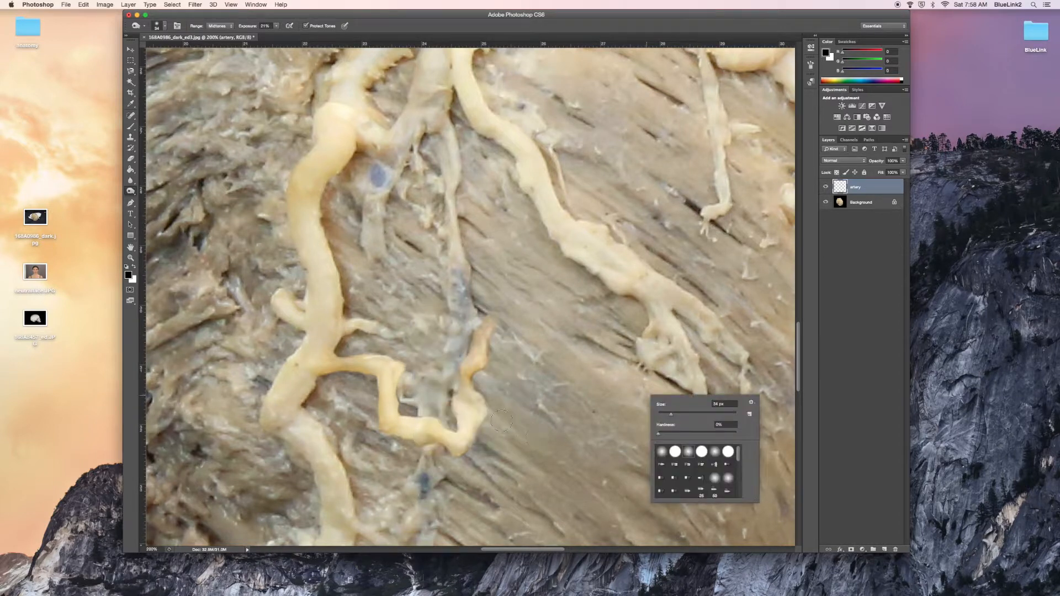
click(667, 414)
key(Return)
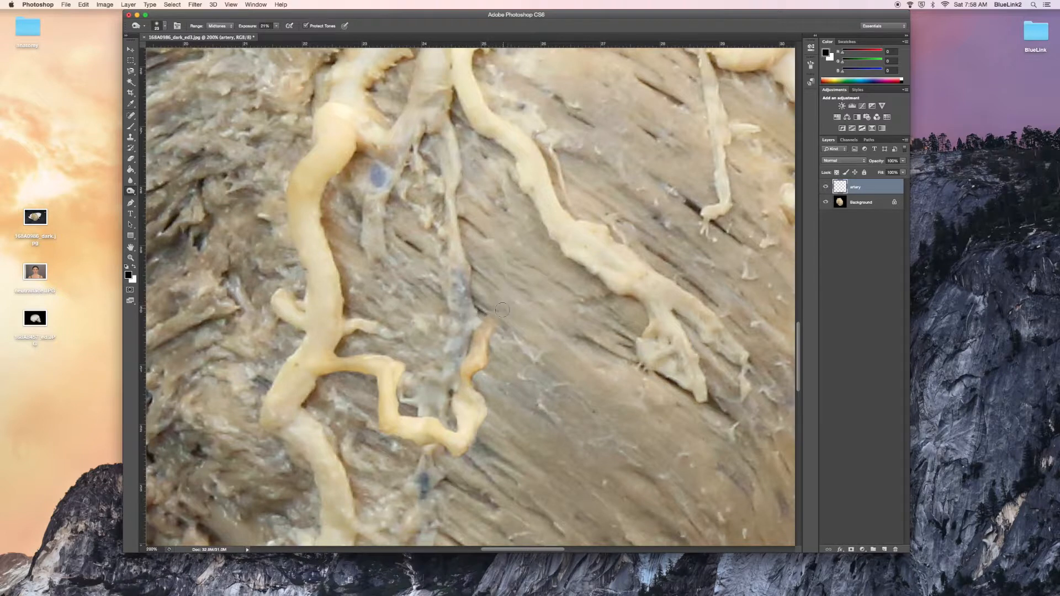
drag(470, 319, 489, 311)
Make the Background layer active and reduce the Burn brush size for shading the tissue beside the artery.
click(858, 203)
right_click(513, 348)
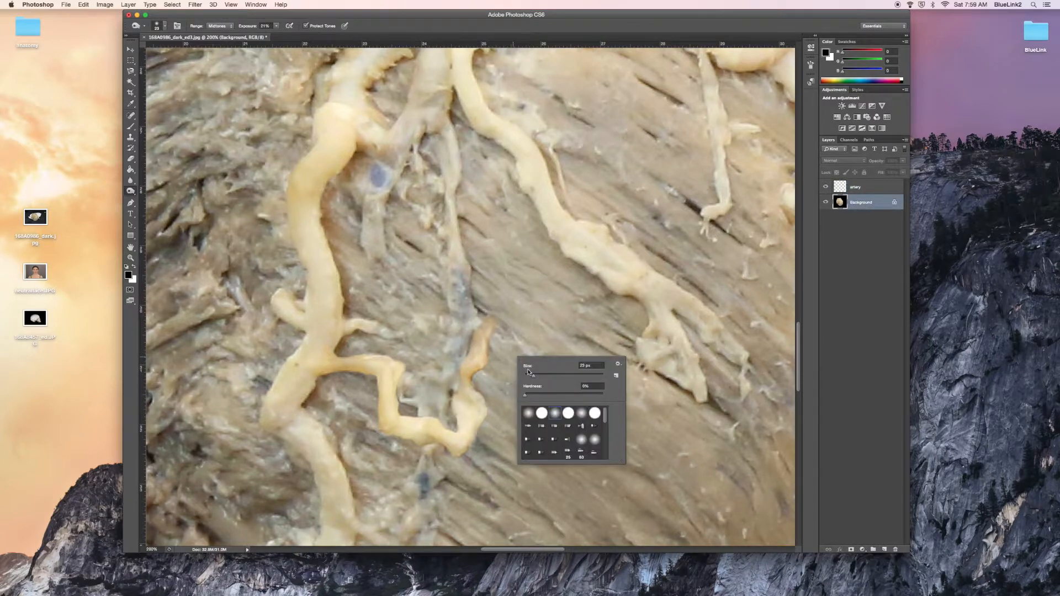
drag(526, 378, 527, 379)
click(504, 334)
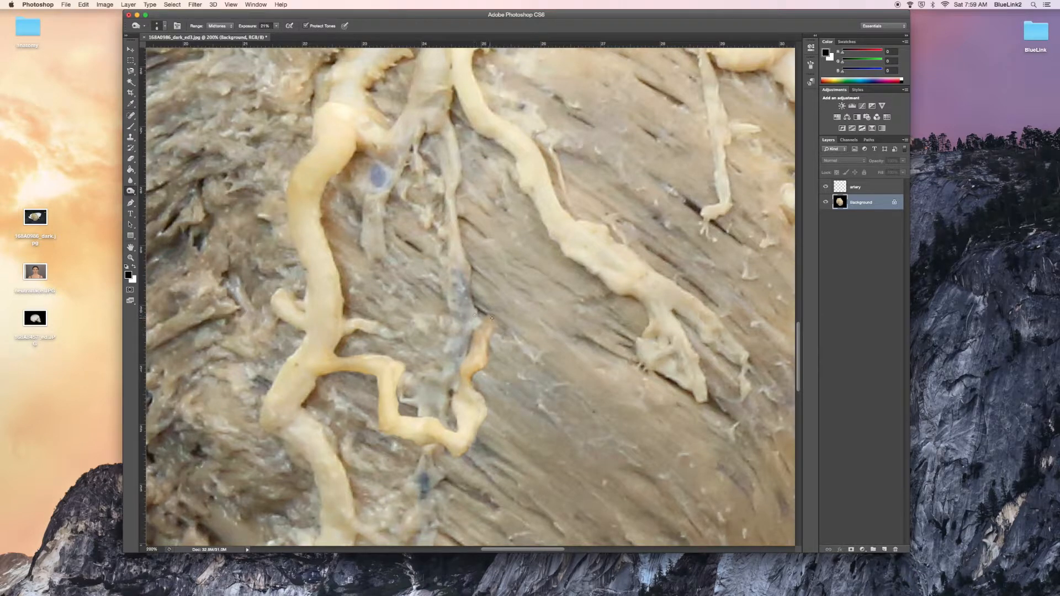
Enlarge the Burn brush slightly, darken the Background along the artery's lower bends as a shadow, and check the whole heart.
right_click(499, 435)
click(517, 456)
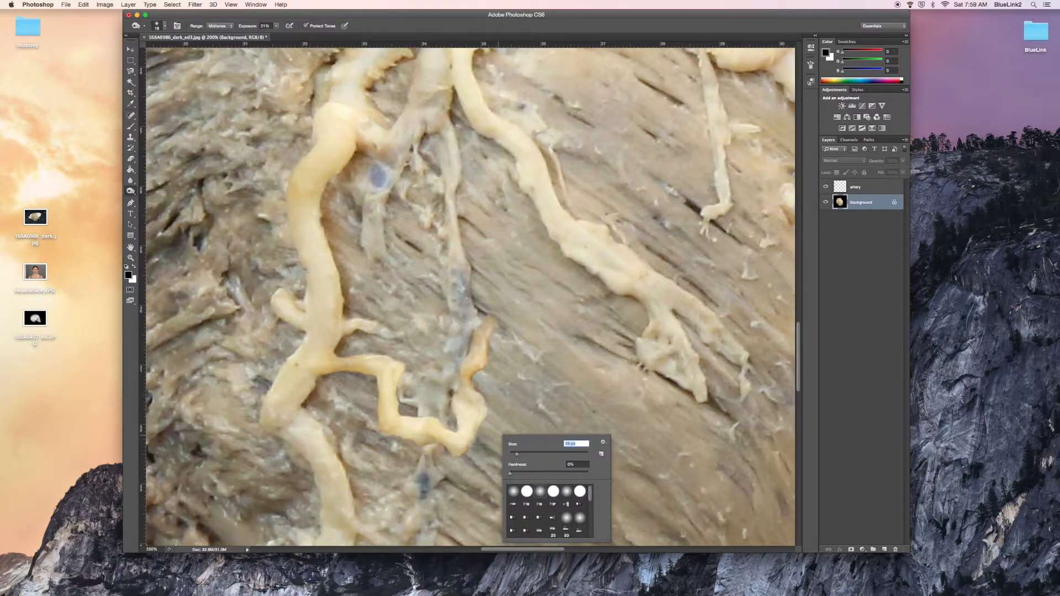
key(Return)
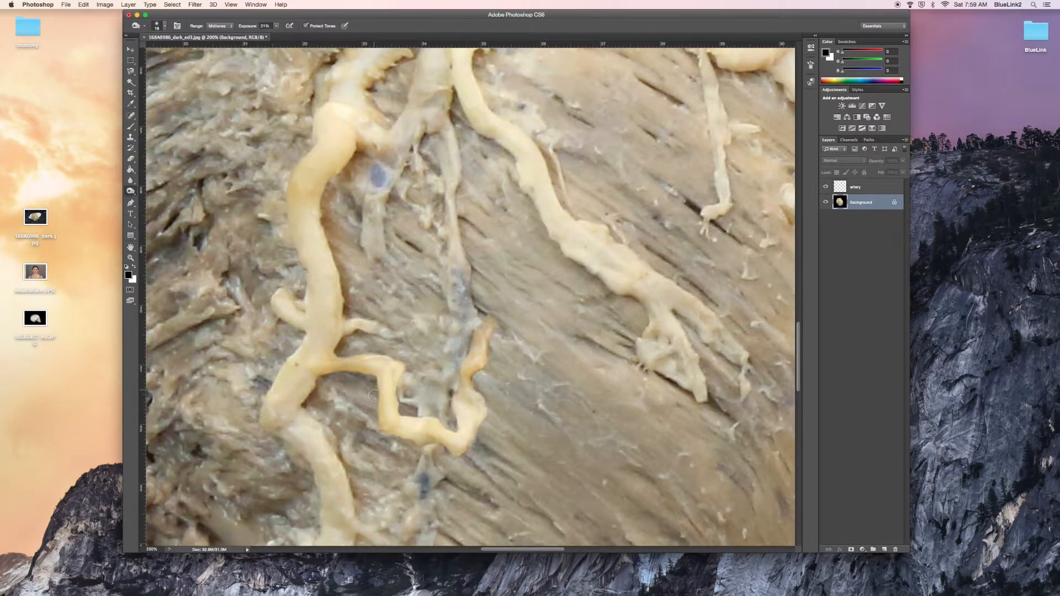
mouse_move(377, 433)
mouse_down()
mouse_move(468, 465)
mouse_move(487, 413)
mouse_move(482, 391)
mouse_up()
key(super+minus)
key(super+minus)
key(super+minus)
key(super+minus)
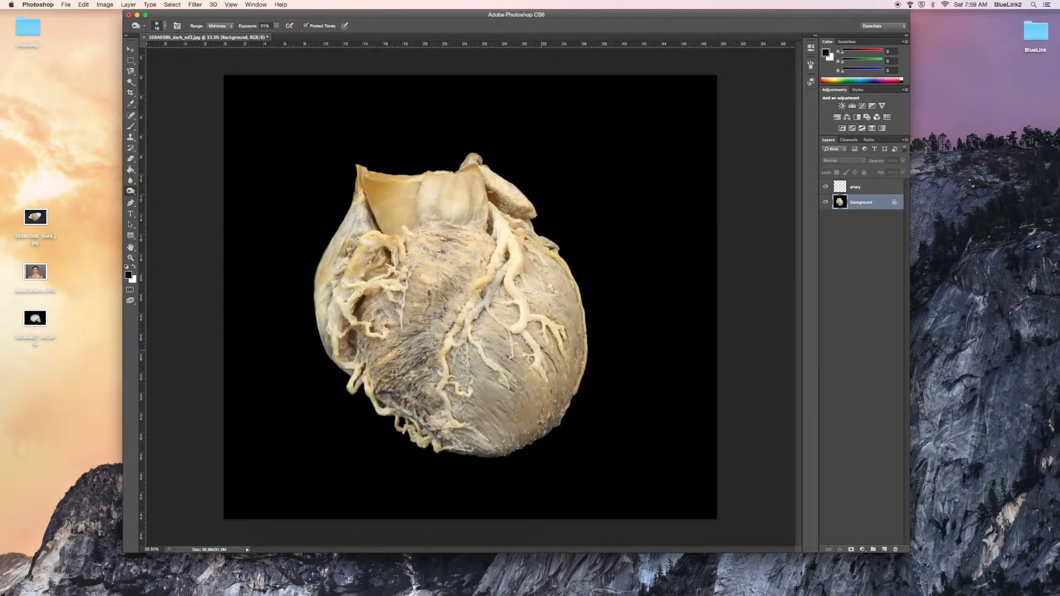
Make the artery layer active again and view the new branch closer up.
click(853, 187)
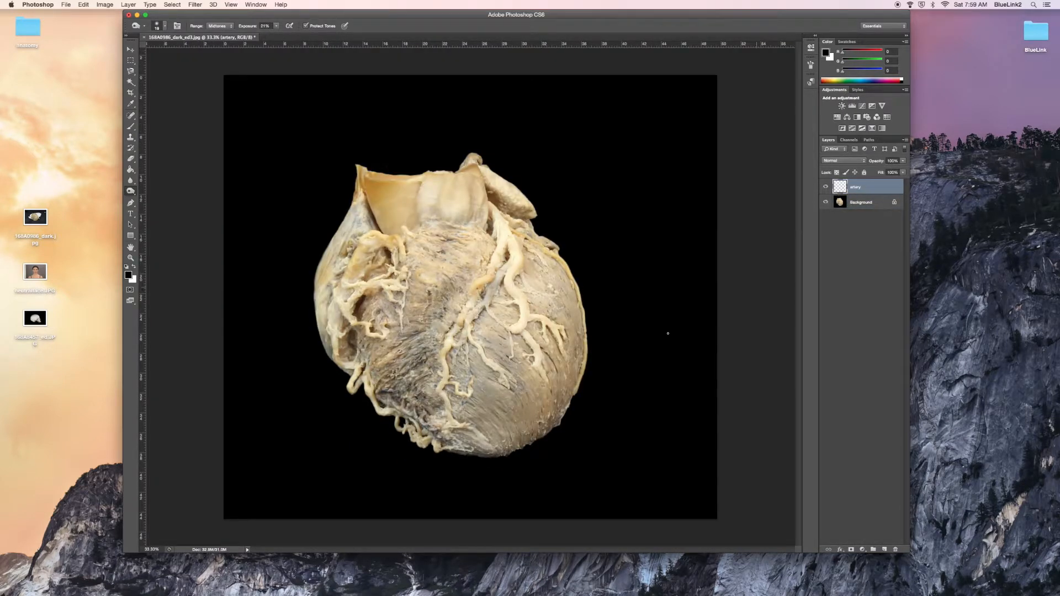
key(super+plus)
key(super+plus)
scroll(446, 361, down, 2)
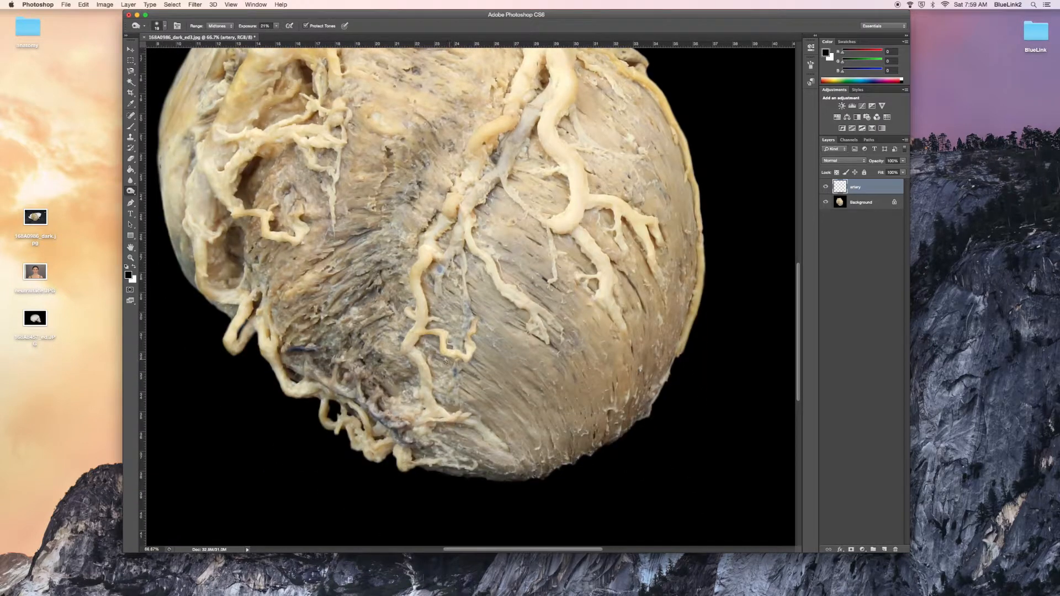
click(129, 70)
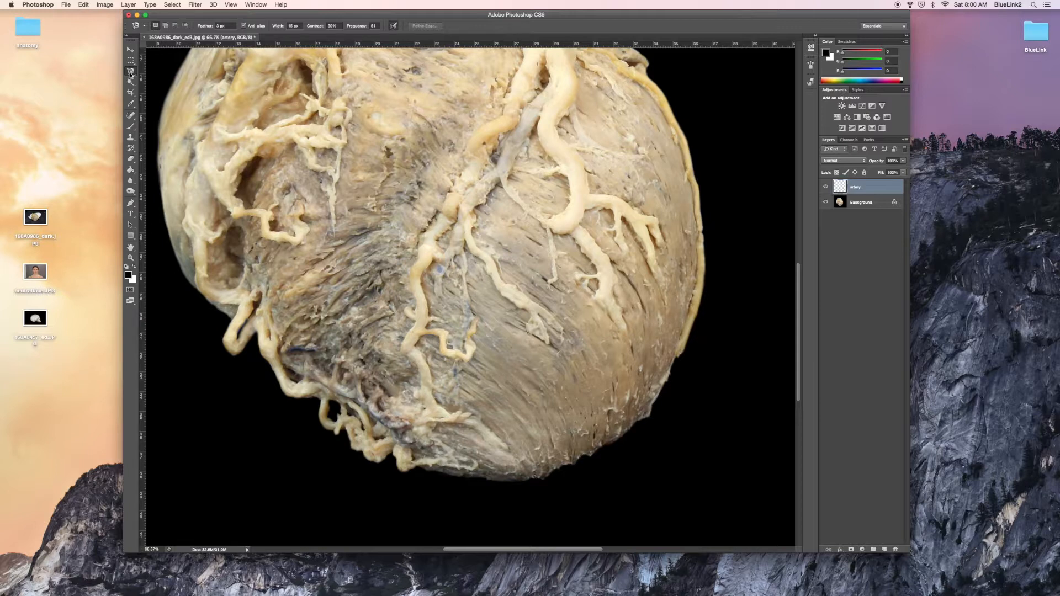
click(132, 139)
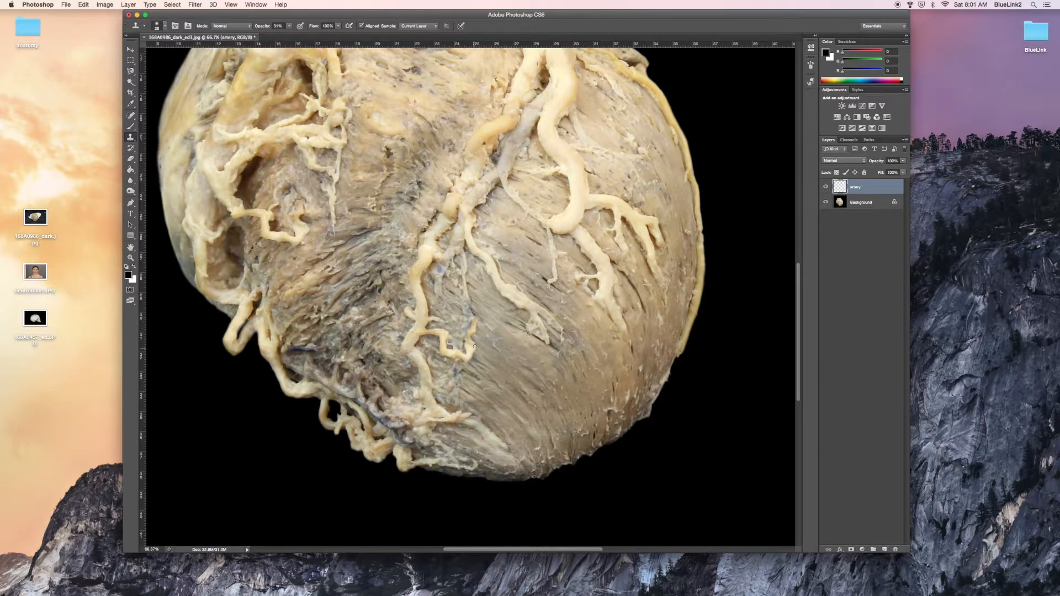
click(131, 192)
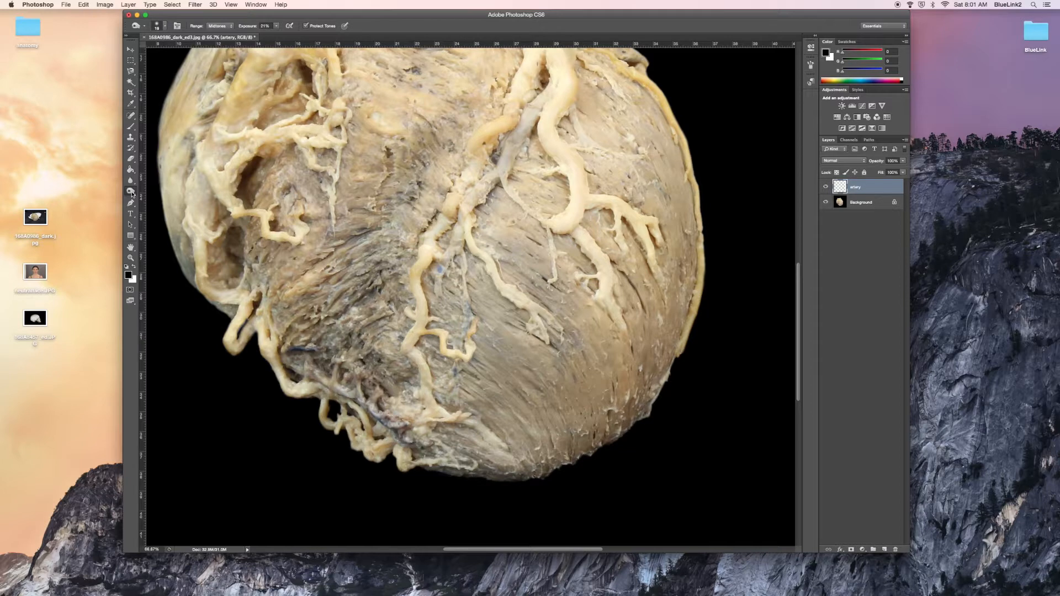
Switch to the Dodge tool and adjust its soft brush size at 0% hardness for lightening the vessel.
click(132, 192)
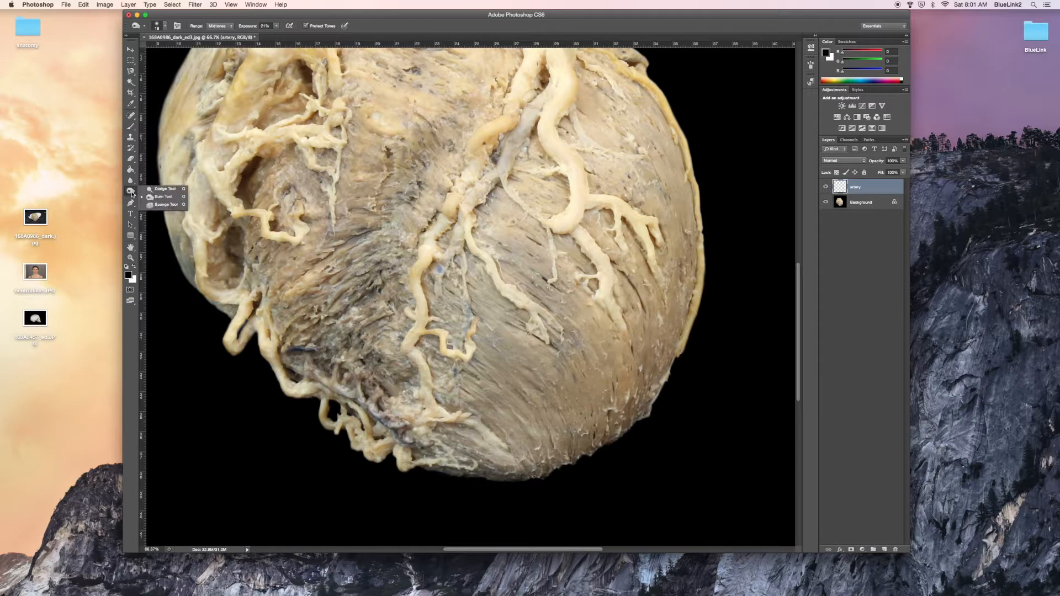
click(160, 189)
right_click(462, 369)
drag(481, 390, 488, 392)
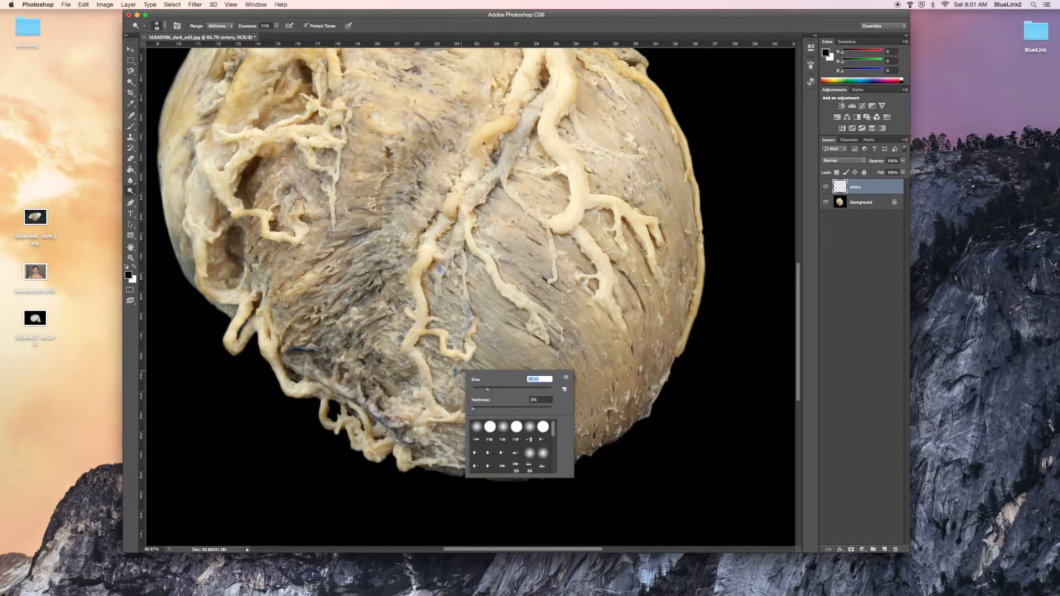
key(Return)
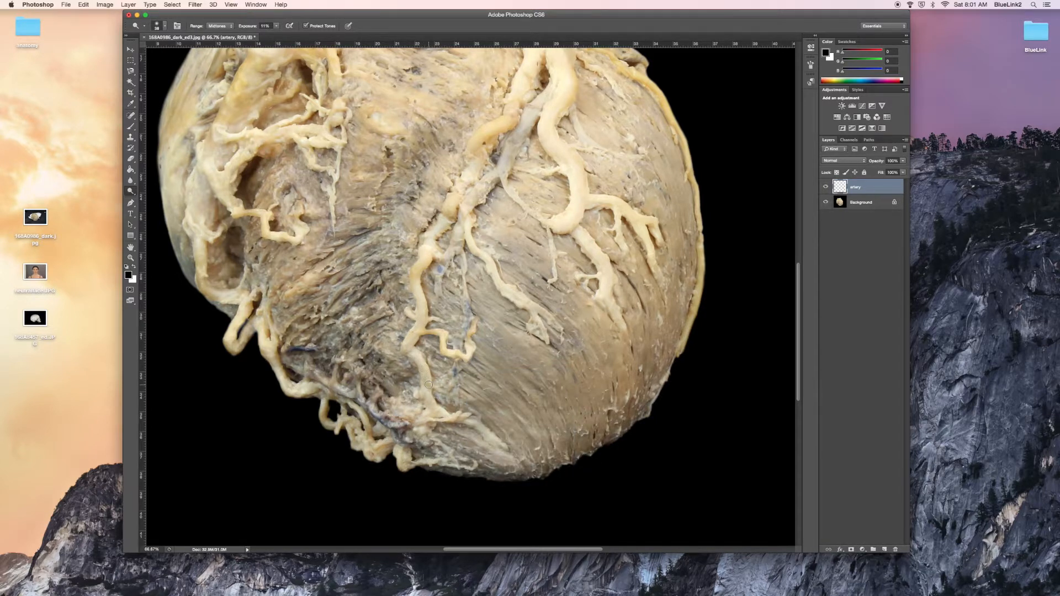
Make the Background layer active, raise the Dodge exposure, and lighten the larger vessel around and below where the new branch attaches.
click(860, 204)
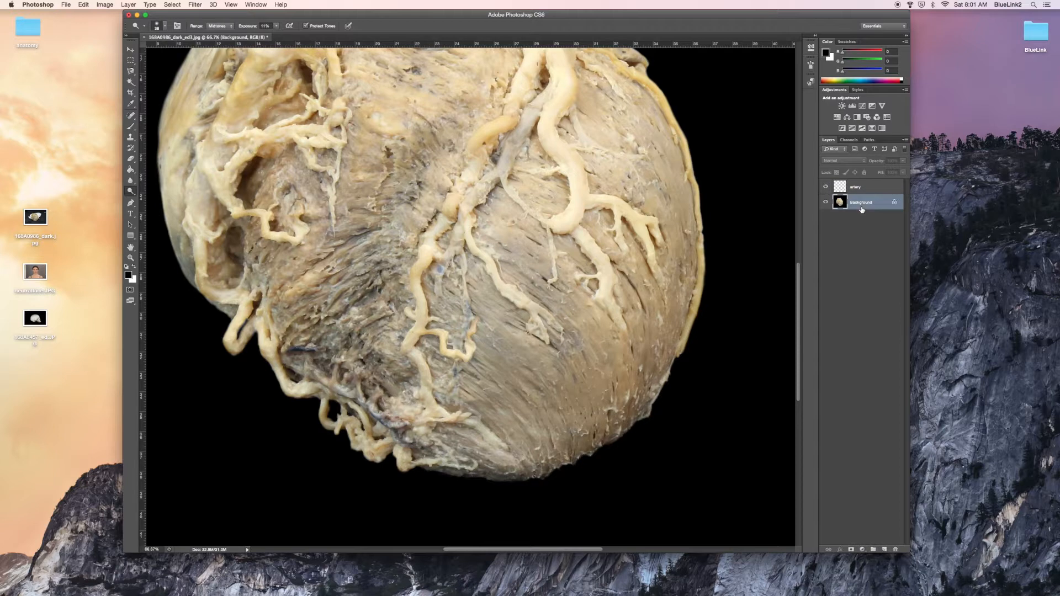
drag(423, 382, 436, 392)
click(276, 26)
drag(279, 34, 299, 34)
click(424, 381)
mouse_move(424, 371)
mouse_down()
mouse_move(415, 358)
mouse_move(425, 395)
mouse_move(406, 345)
mouse_move(419, 319)
mouse_move(423, 329)
mouse_up()
Make the artery layer active and shift its Color Balance midtones toward blue by +24.
key(alt+bracketright)
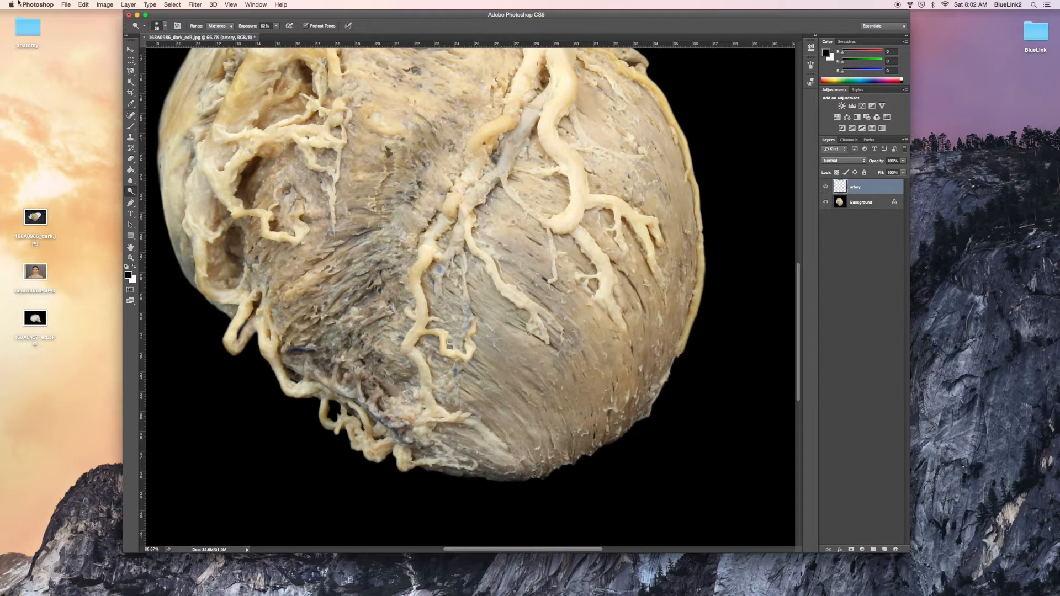
click(105, 4)
mouse_move(135, 30)
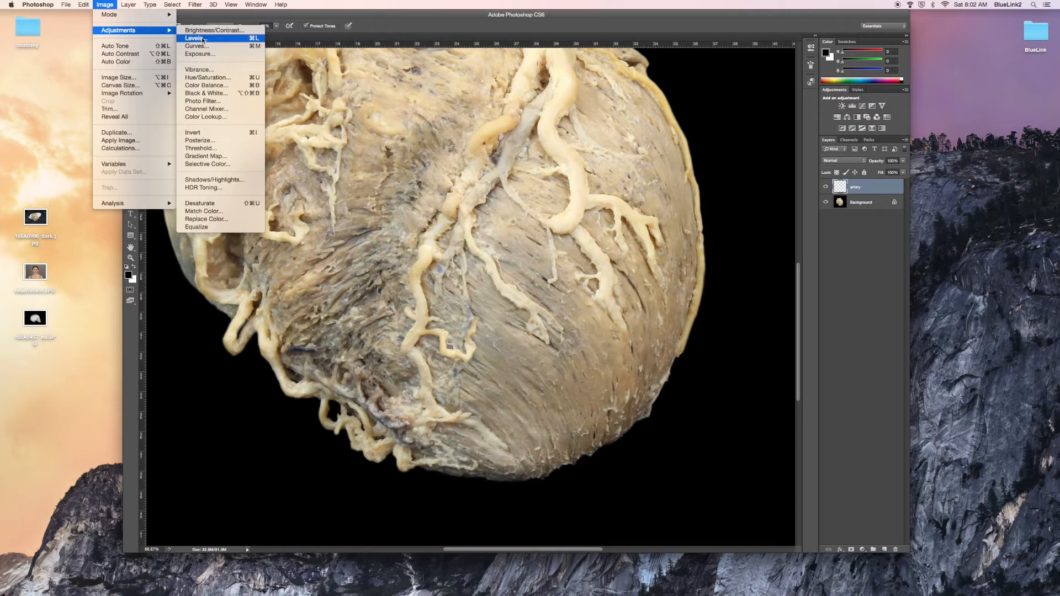
click(206, 86)
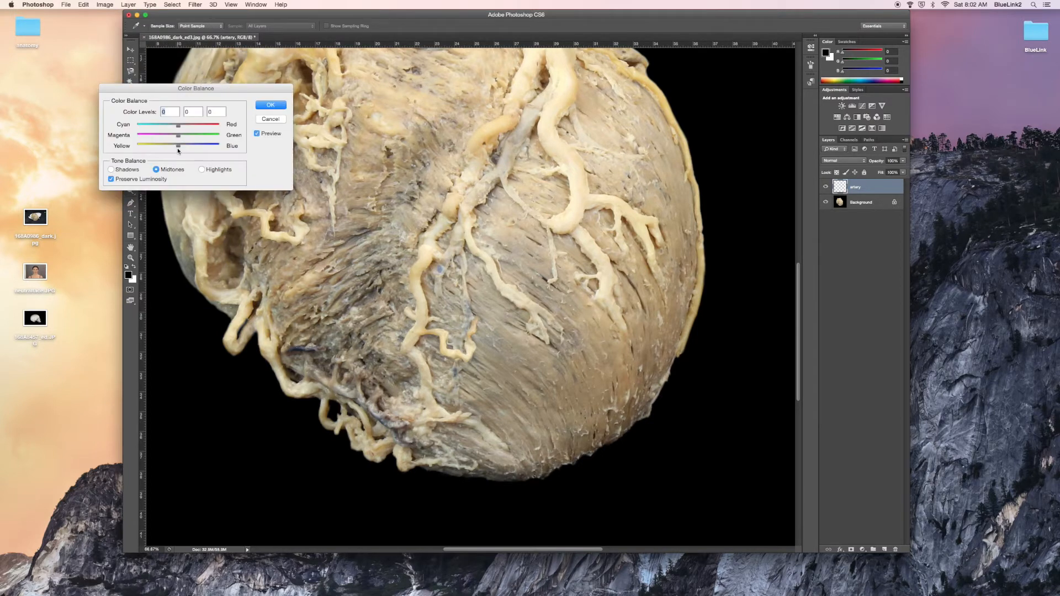
drag(181, 147, 189, 152)
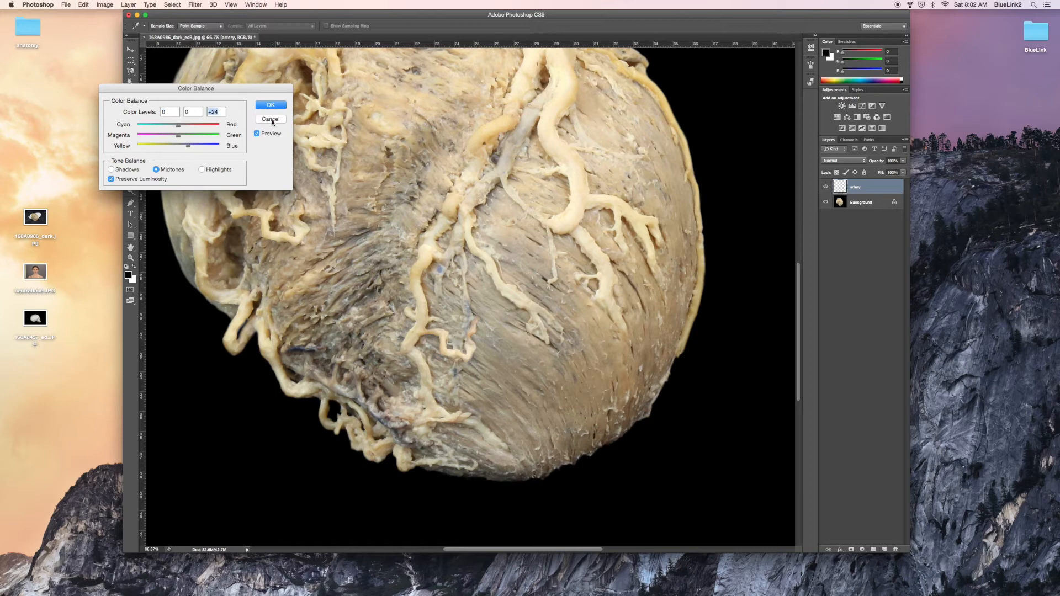